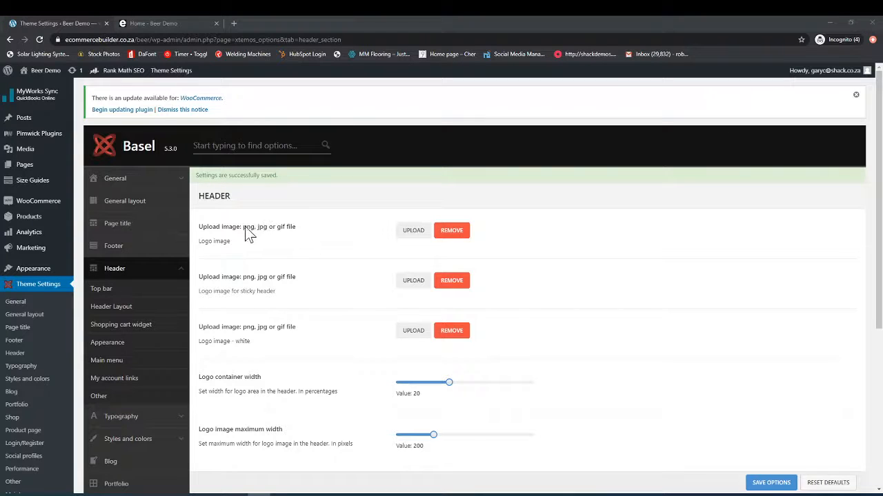
Set the header's main logo image to Logo-Retina-mobile.png from the media library
{"action": "left_click_drag", "start_coordinate": [242, 227], "coordinate": [262, 228]}
{"action": "left_click", "coordinate": [277, 231]}
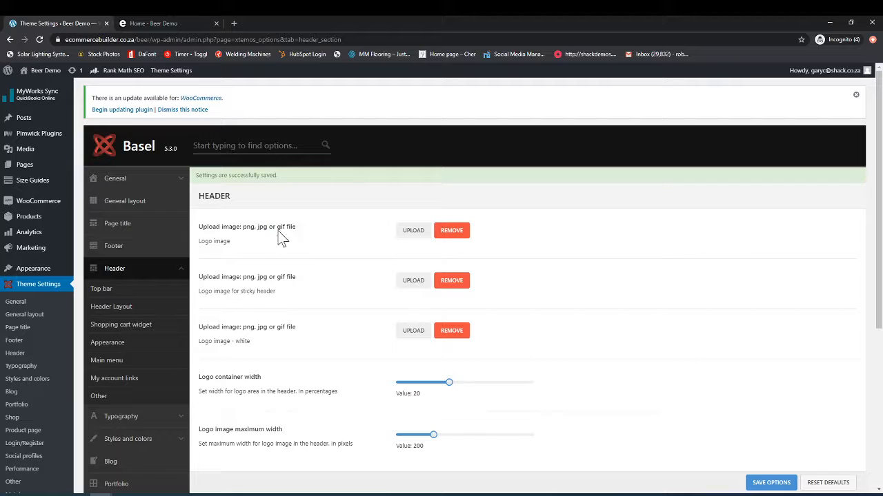
{"action": "left_click", "coordinate": [417, 234]}
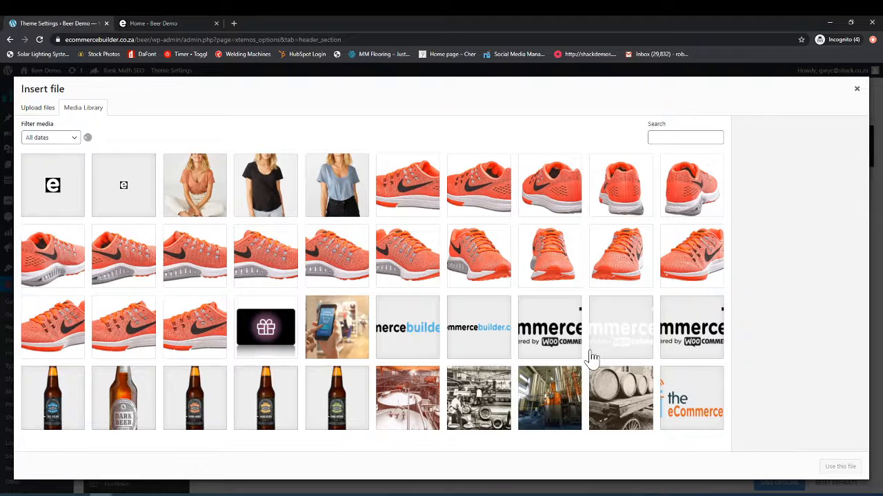
{"action": "left_click", "coordinate": [413, 324]}
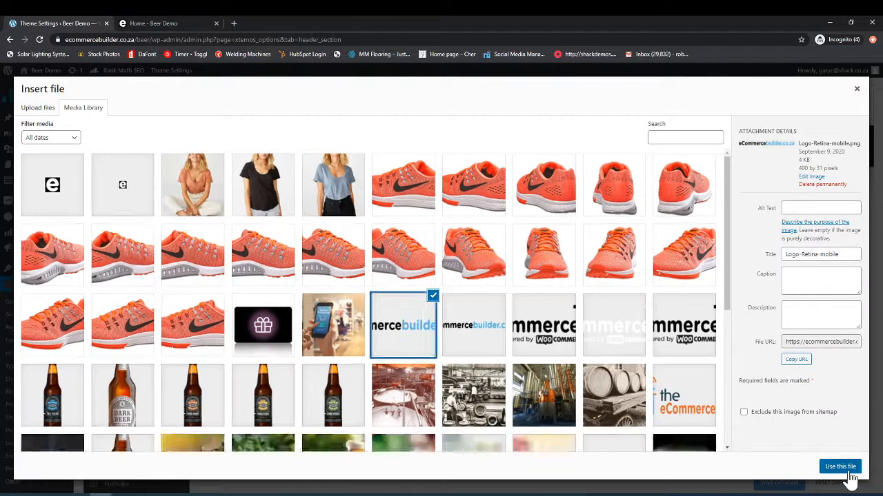
{"action": "left_click", "coordinate": [851, 472]}
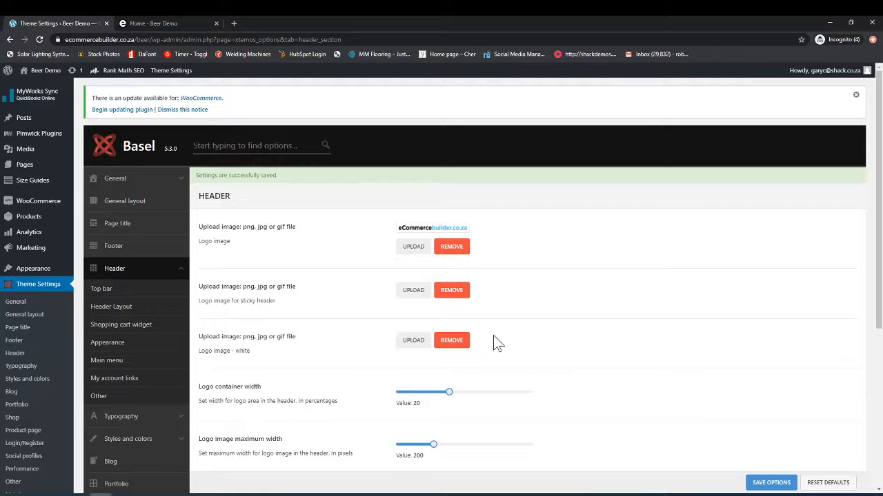
Use Logo-Retina-mobile.png from the media library for both the sticky header logo and the white logo image
{"action": "left_click", "coordinate": [418, 295]}
{"action": "left_click", "coordinate": [416, 352]}
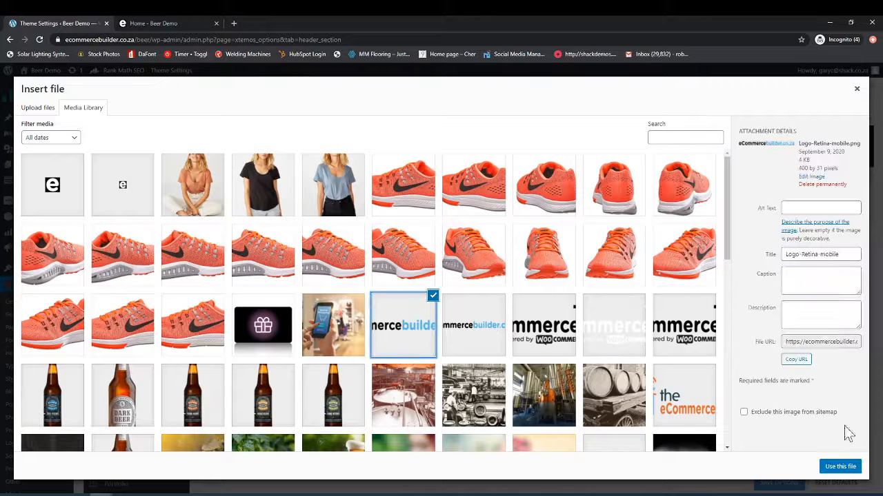
{"action": "left_click", "coordinate": [842, 467]}
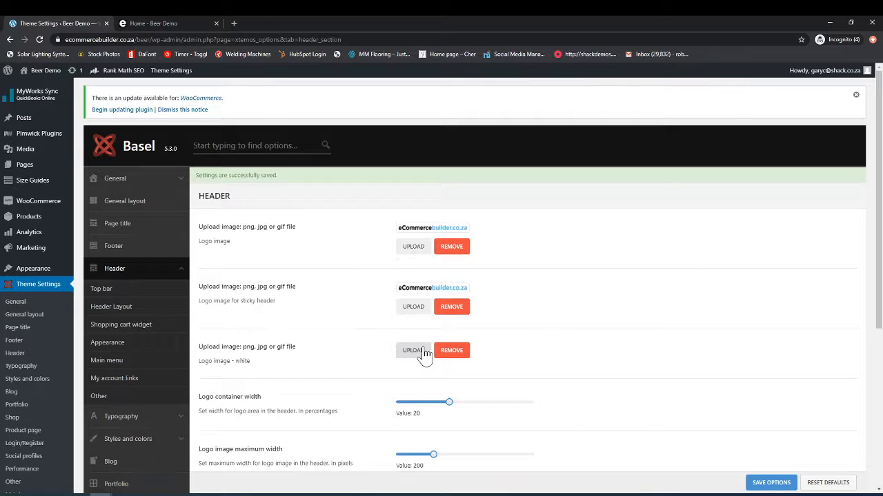
{"action": "left_click", "coordinate": [424, 352]}
{"action": "left_click", "coordinate": [418, 299]}
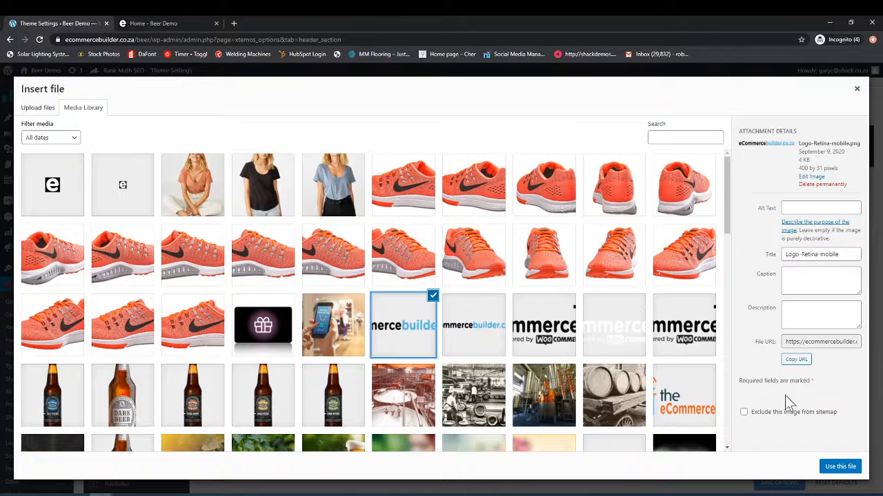
{"action": "left_click", "coordinate": [842, 469]}
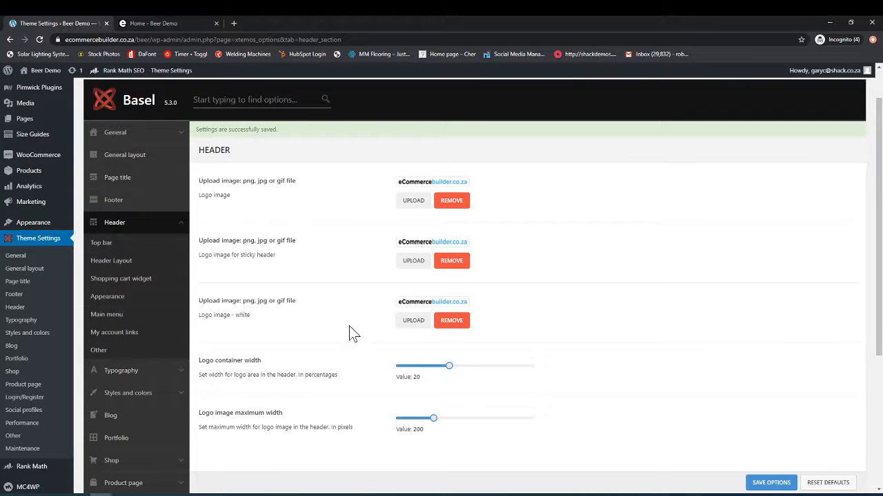
Reload the store's home page and examine the logo in the normal and sticky headers
{"action": "scroll", "coordinate": [352, 334], "scroll_direction": "down", "scroll_amount": 2}
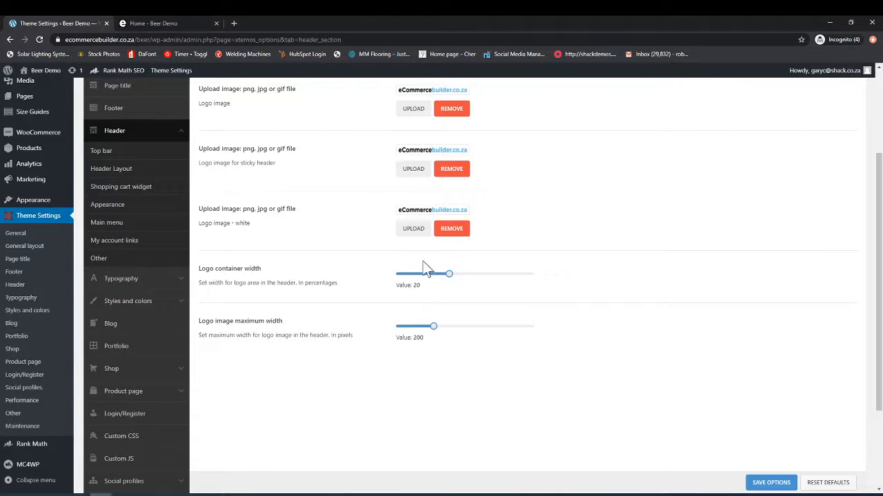
{"action": "left_click", "coordinate": [155, 23]}
{"action": "key", "text": "F5"}
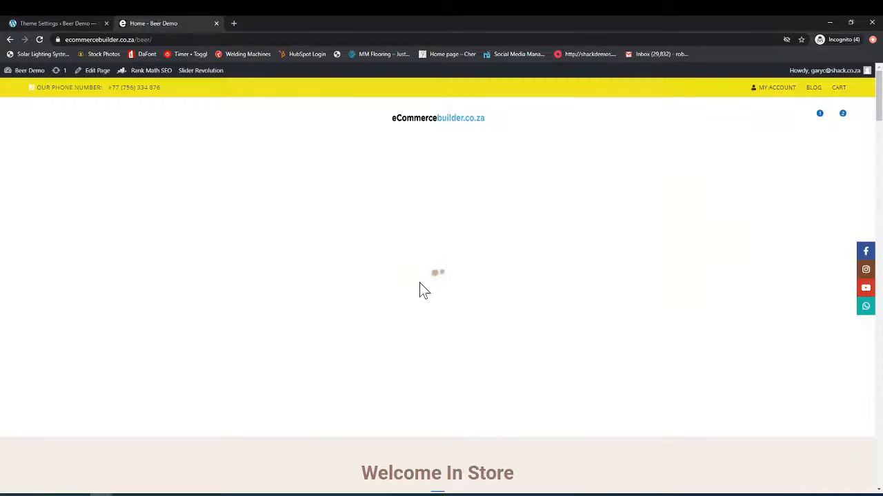
{"action": "scroll", "coordinate": [450, 238], "scroll_direction": "down", "scroll_amount": 5}
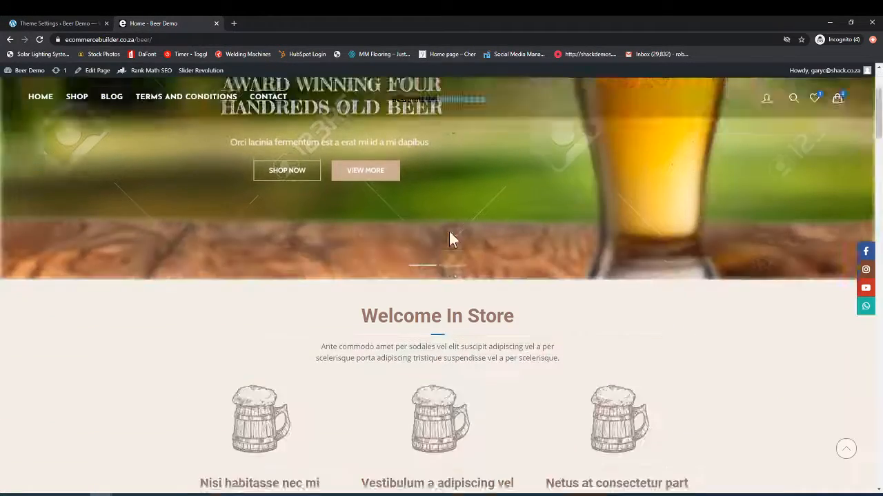
{"action": "scroll", "coordinate": [449, 238], "scroll_direction": "up", "scroll_amount": 4}
{"action": "scroll", "coordinate": [449, 240], "scroll_direction": "up", "scroll_amount": 1}
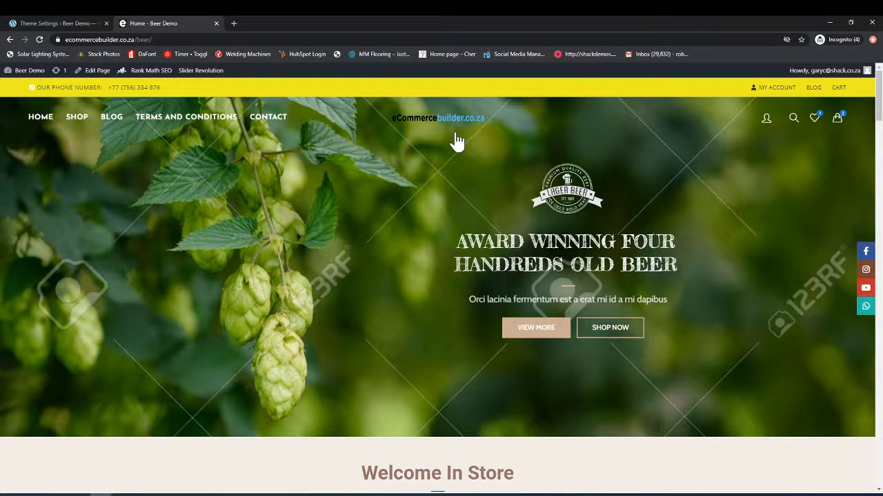
In the theme's header settings, keep the logo container width at 20 percent and set the logo image maximum width to 193 pixels
{"action": "left_click", "coordinate": [70, 20]}
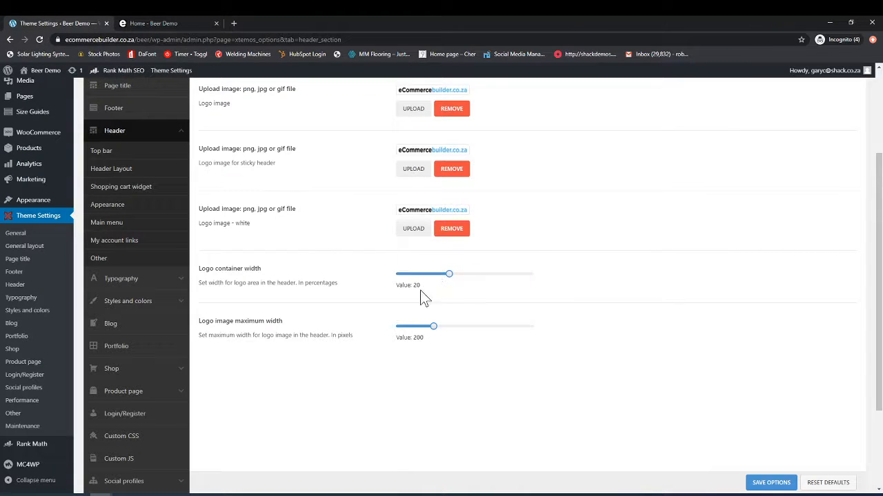
{"action": "left_click", "coordinate": [455, 274]}
{"action": "left_click_drag", "start_coordinate": [458, 278], "coordinate": [453, 278]}
{"action": "left_click_drag", "start_coordinate": [435, 329], "coordinate": [435, 329]}
{"action": "scroll", "coordinate": [382, 387], "scroll_direction": "up", "scroll_amount": 3}
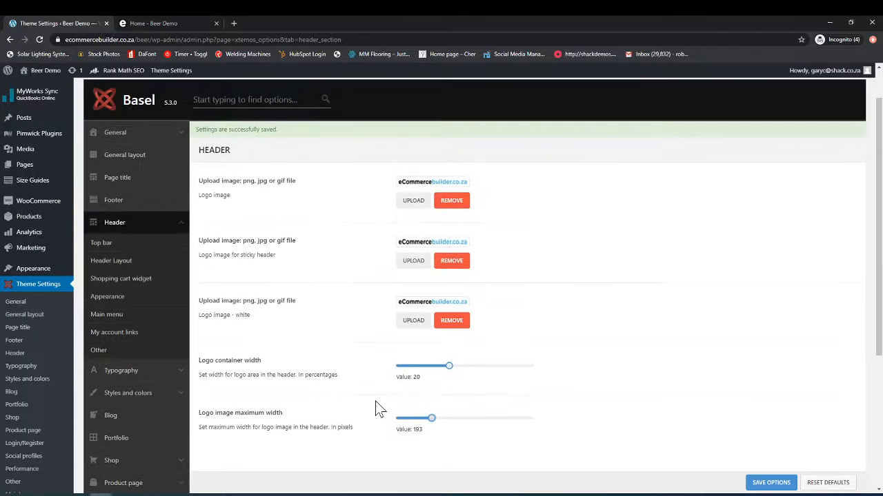
{"action": "scroll", "coordinate": [375, 401], "scroll_direction": "down", "scroll_amount": 3}
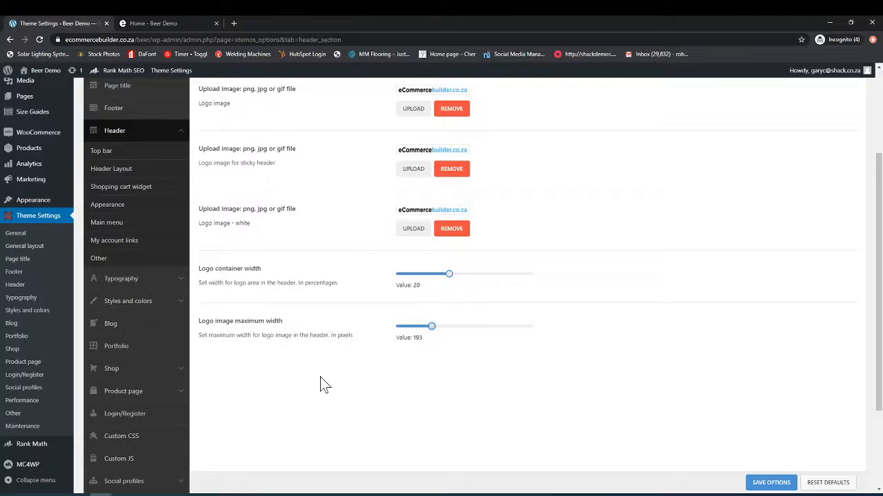
Open the header's Top bar settings and compare them with the top bar on the store's home page
{"action": "scroll", "coordinate": [322, 384], "scroll_direction": "up", "scroll_amount": 1}
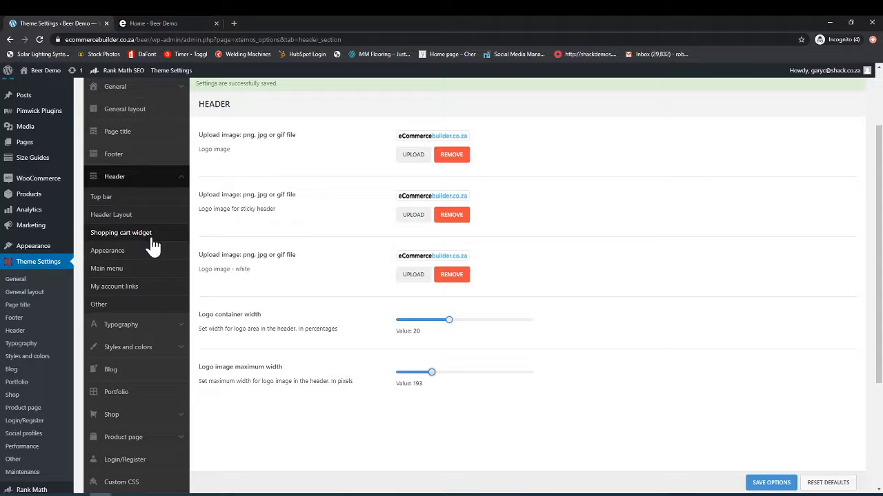
{"action": "left_click", "coordinate": [126, 207]}
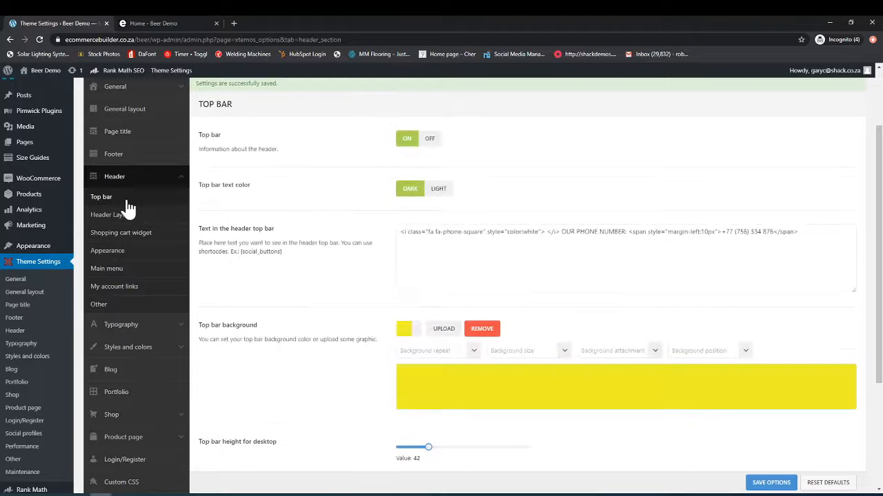
{"action": "scroll", "coordinate": [353, 336], "scroll_direction": "up", "scroll_amount": 2}
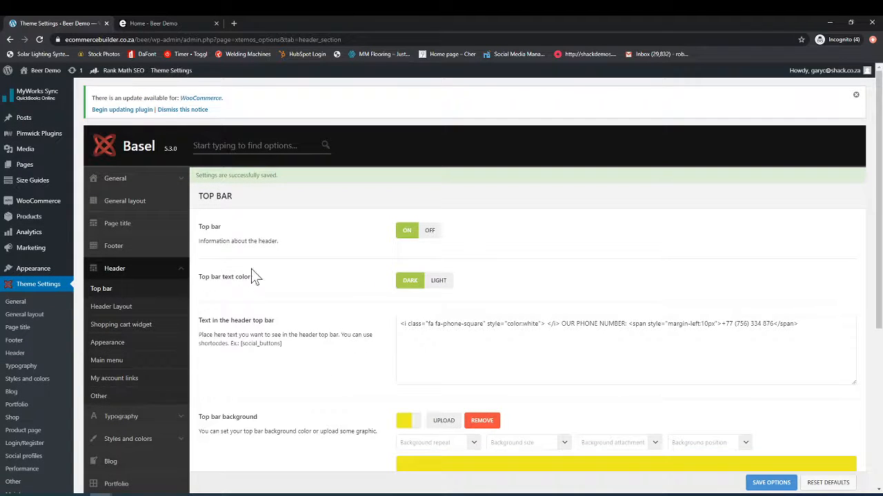
{"action": "left_click", "coordinate": [146, 19]}
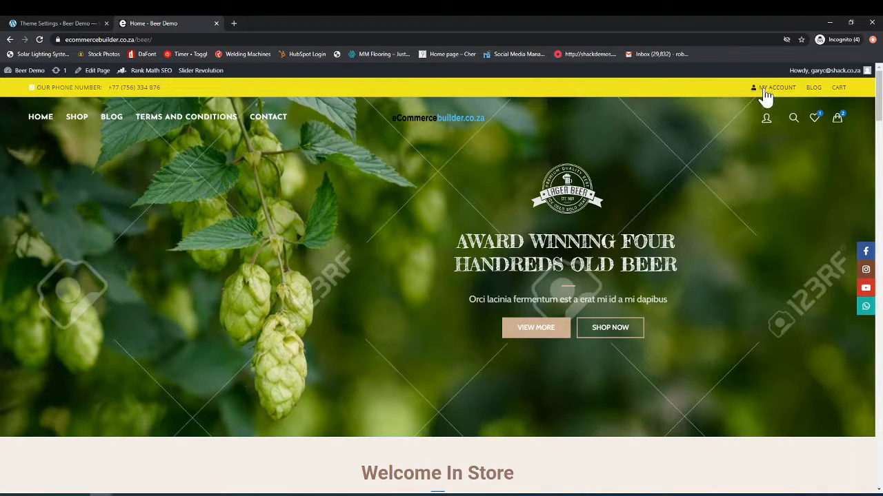
{"action": "left_click", "coordinate": [49, 22]}
Set the top bar text color to Light and check the top bar text on the store's home page
{"action": "scroll", "coordinate": [352, 363], "scroll_direction": "down", "scroll_amount": 1}
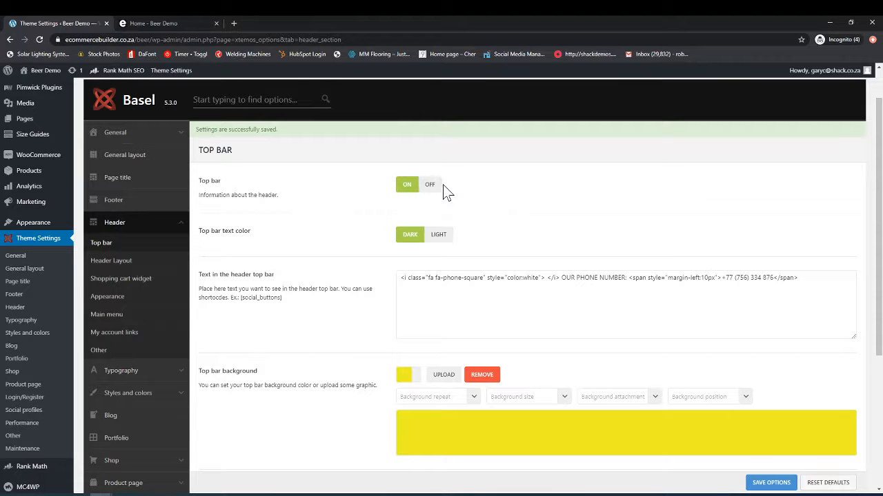
{"action": "scroll", "coordinate": [240, 235], "scroll_direction": "down", "scroll_amount": 1}
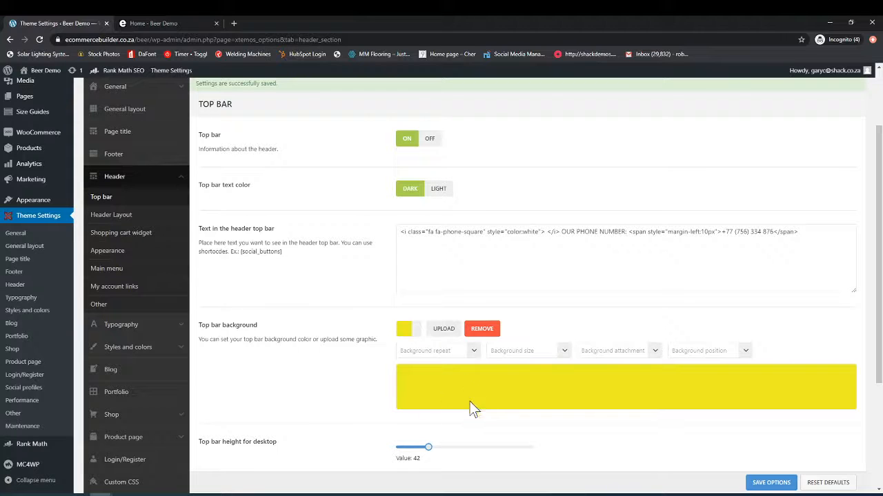
{"action": "left_click", "coordinate": [440, 190]}
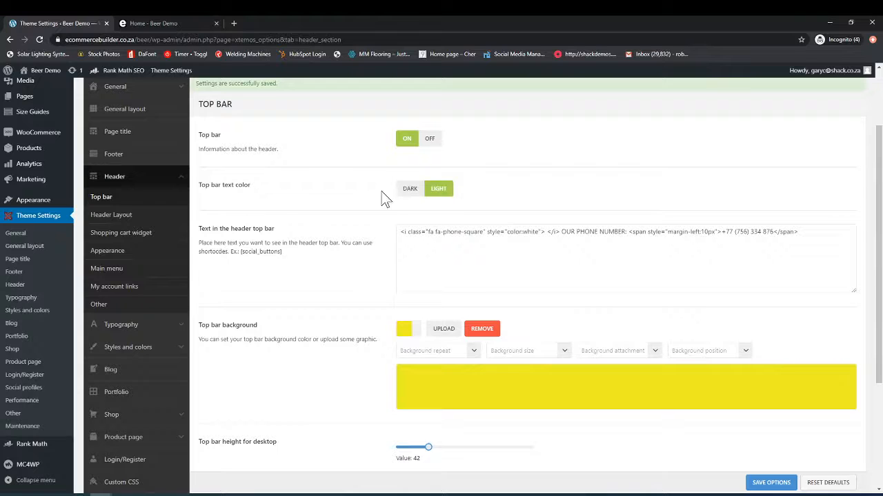
{"action": "left_click", "coordinate": [412, 196]}
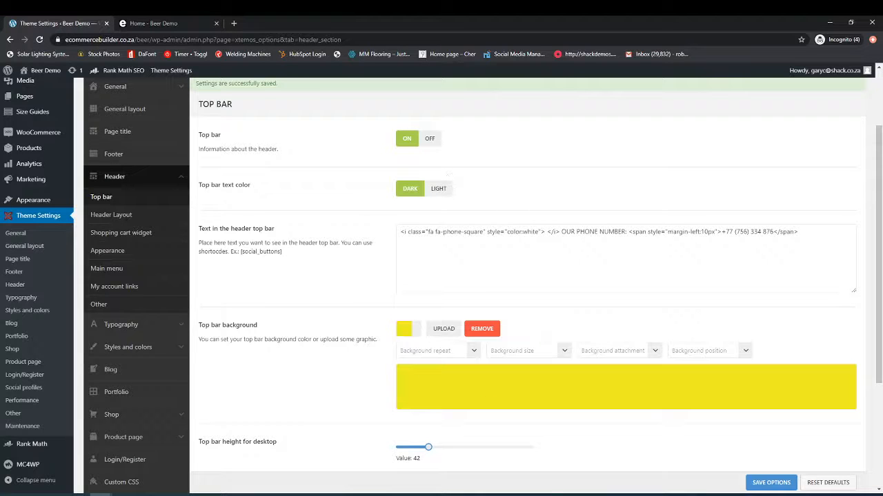
{"action": "left_click", "coordinate": [441, 190]}
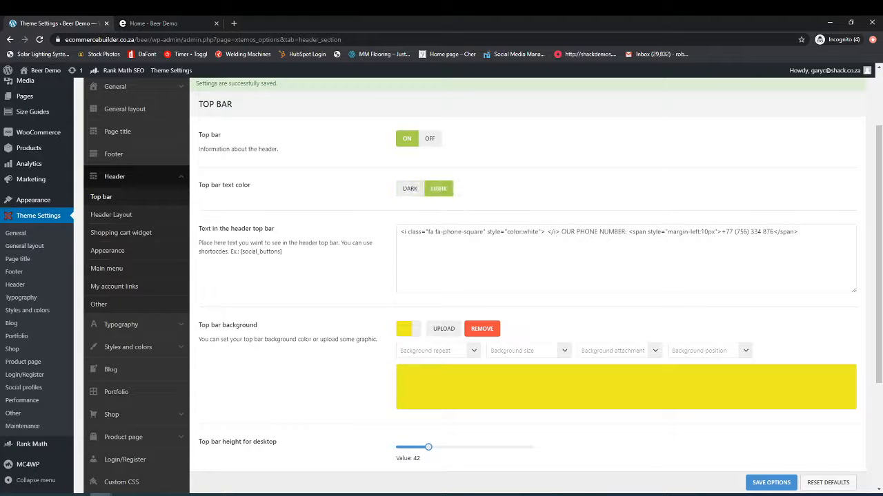
{"action": "left_click", "coordinate": [193, 24]}
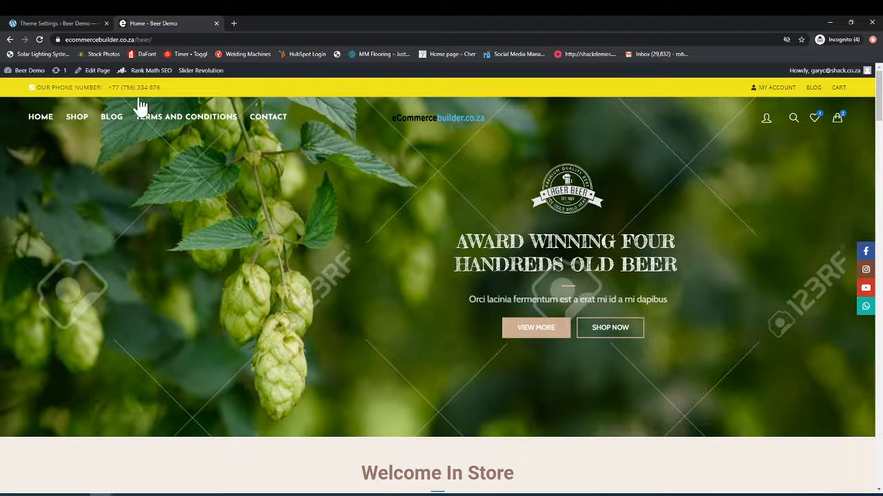
{"action": "left_click", "coordinate": [77, 25]}
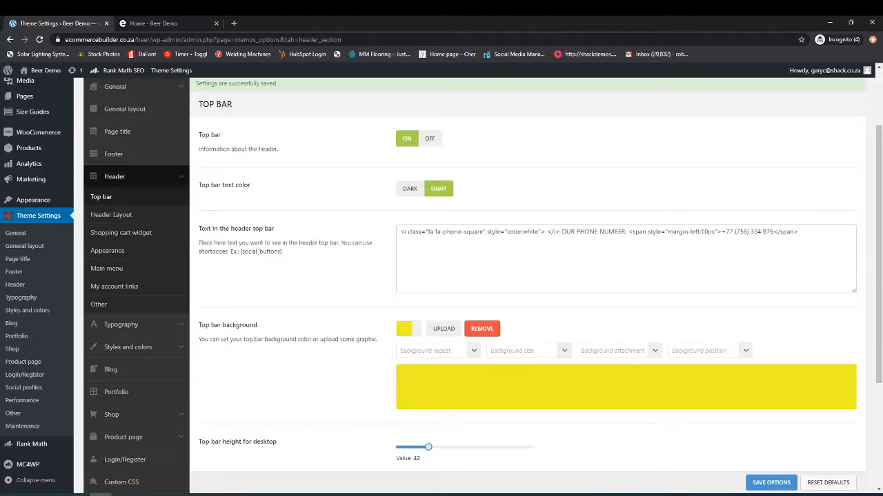
Set the top bar background color to black (#000000)
{"action": "scroll", "coordinate": [351, 356], "scroll_direction": "down", "scroll_amount": 2}
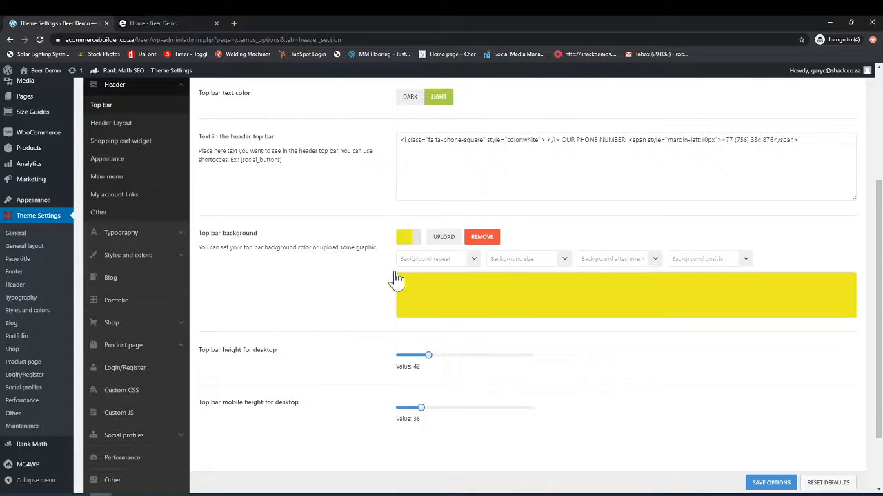
{"action": "scroll", "coordinate": [394, 275], "scroll_direction": "up", "scroll_amount": 2}
{"action": "scroll", "coordinate": [355, 271], "scroll_direction": "down", "scroll_amount": 2}
{"action": "left_click", "coordinate": [405, 238]}
{"action": "left_click", "coordinate": [408, 335]}
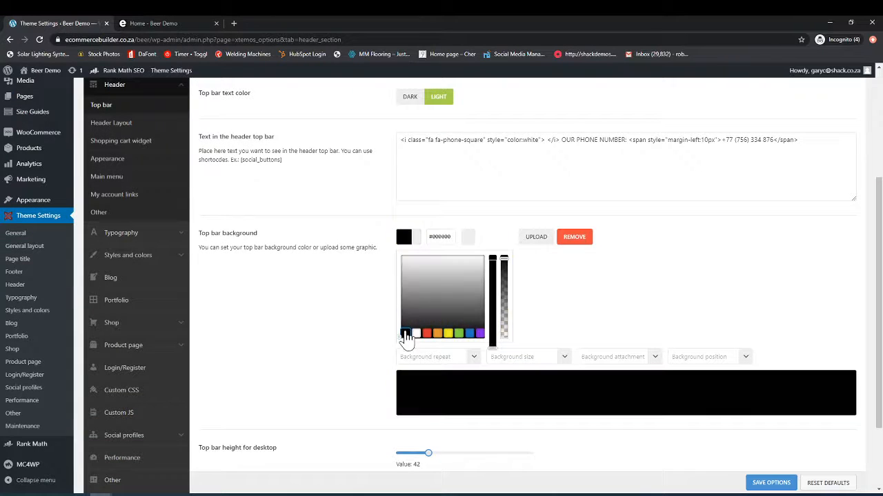
{"action": "left_click", "coordinate": [264, 299]}
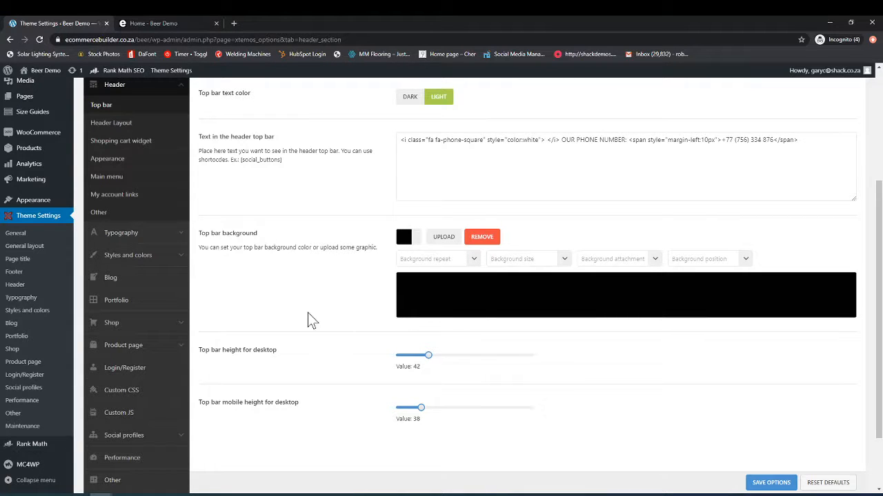
Review the top bar's desktop and mobile height settings and compare them with the bar on the store's home page
{"action": "scroll", "coordinate": [311, 321], "scroll_direction": "up", "scroll_amount": 2}
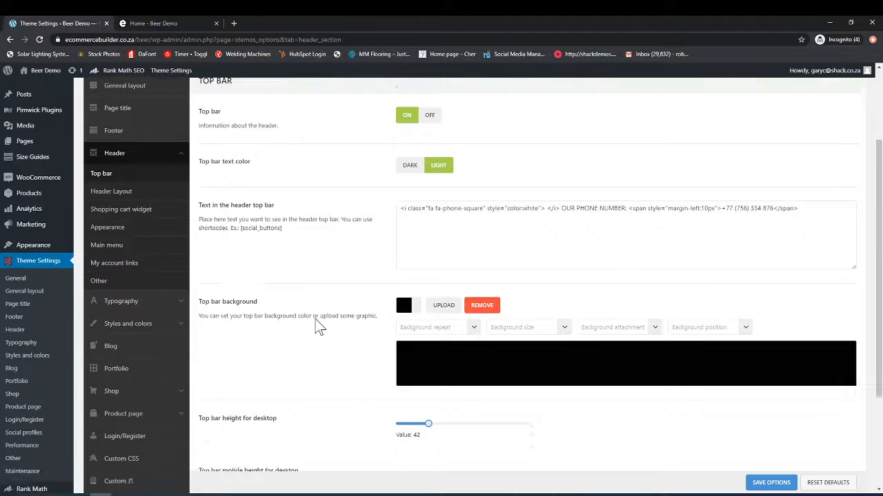
{"action": "scroll", "coordinate": [315, 324], "scroll_direction": "down", "scroll_amount": 1}
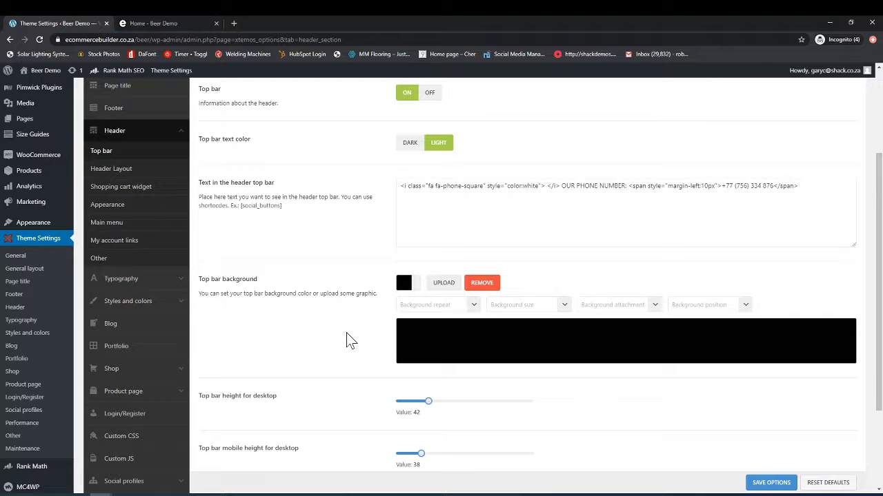
{"action": "scroll", "coordinate": [368, 345], "scroll_direction": "up", "scroll_amount": 3}
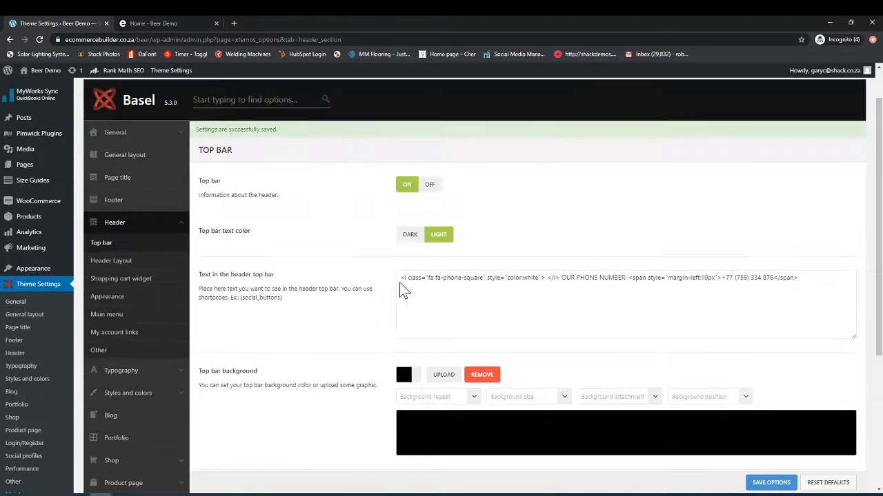
{"action": "scroll", "coordinate": [386, 304], "scroll_direction": "down", "scroll_amount": 3}
{"action": "scroll", "coordinate": [324, 322], "scroll_direction": "down", "scroll_amount": 3}
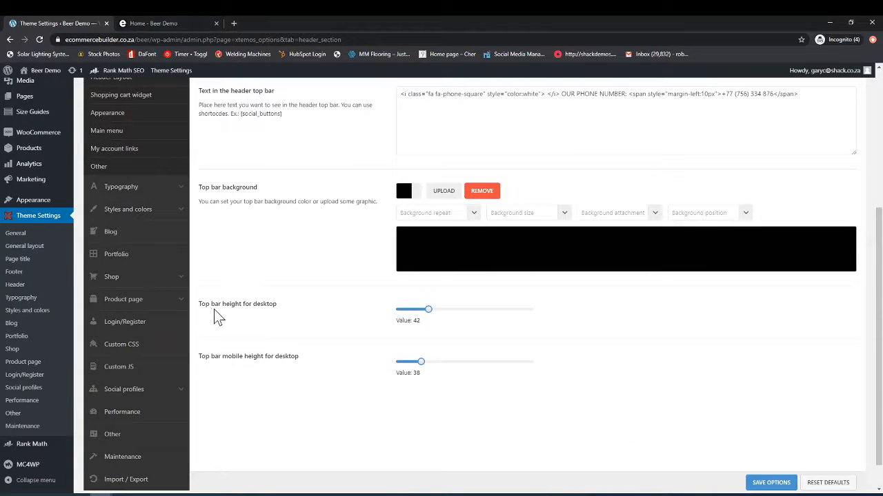
{"action": "left_click", "coordinate": [179, 22]}
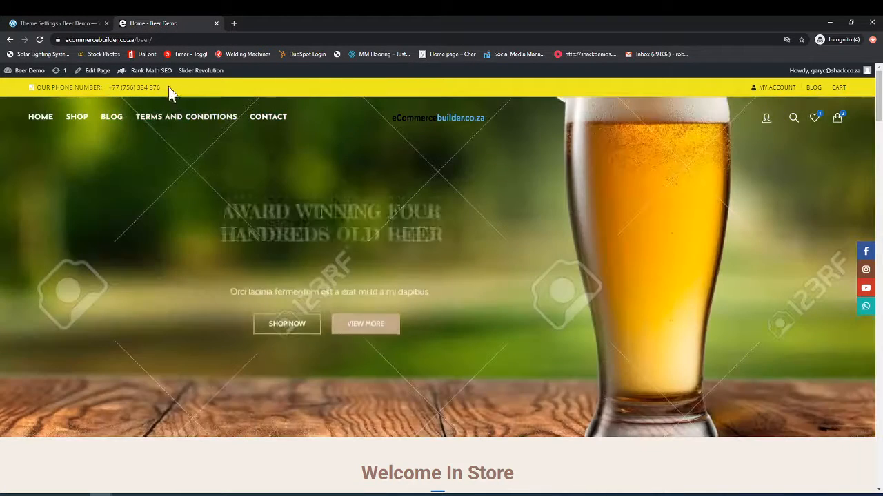
{"action": "left_click", "coordinate": [77, 25]}
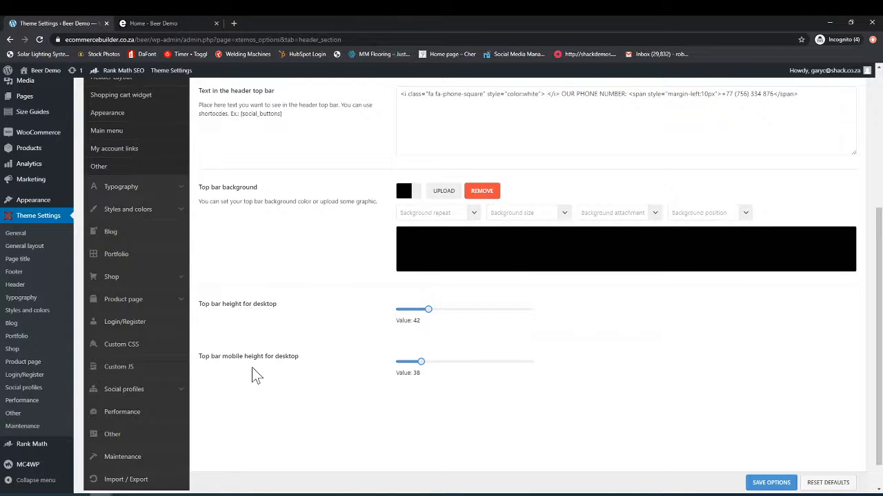
Compare the top bar on the store's home page with its height settings once more
{"action": "left_click", "coordinate": [158, 23]}
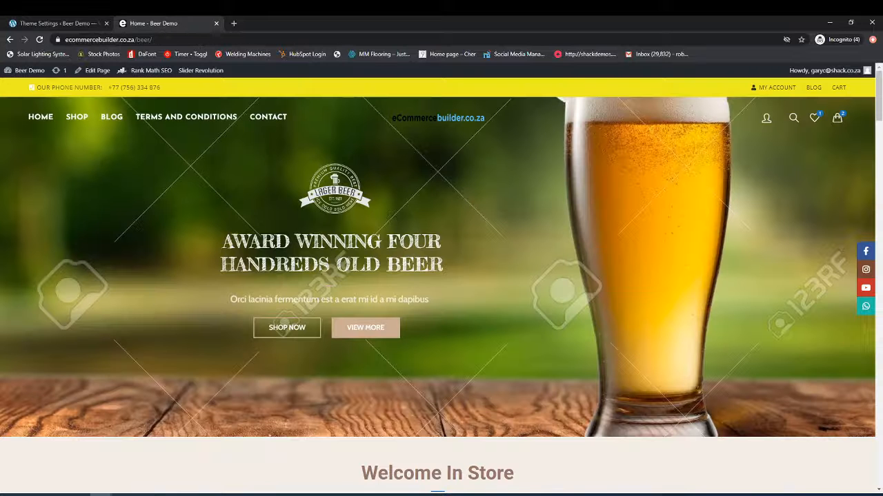
{"action": "left_click", "coordinate": [43, 22]}
{"action": "scroll", "coordinate": [305, 404], "scroll_direction": "down", "scroll_amount": 1}
{"action": "scroll", "coordinate": [305, 404], "scroll_direction": "up", "scroll_amount": 3}
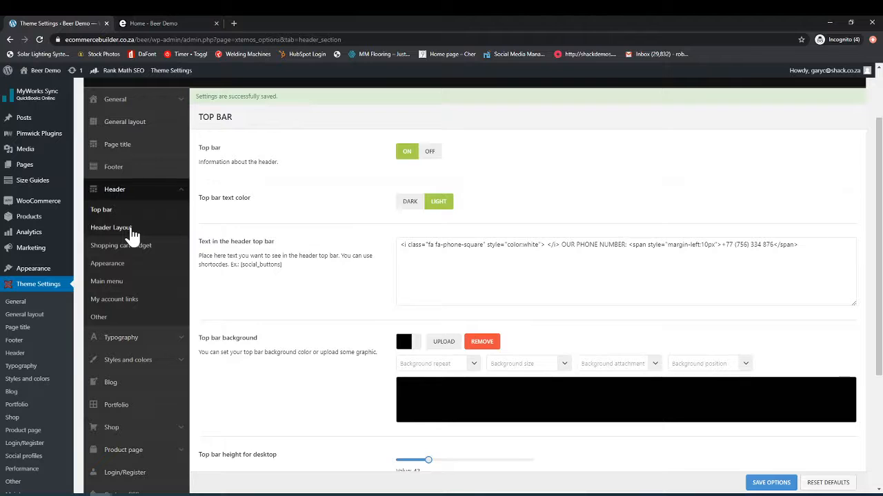
Open the Header Layout settings and compare the Full Width option with the header on the store's home page
{"action": "left_click", "coordinate": [111, 228]}
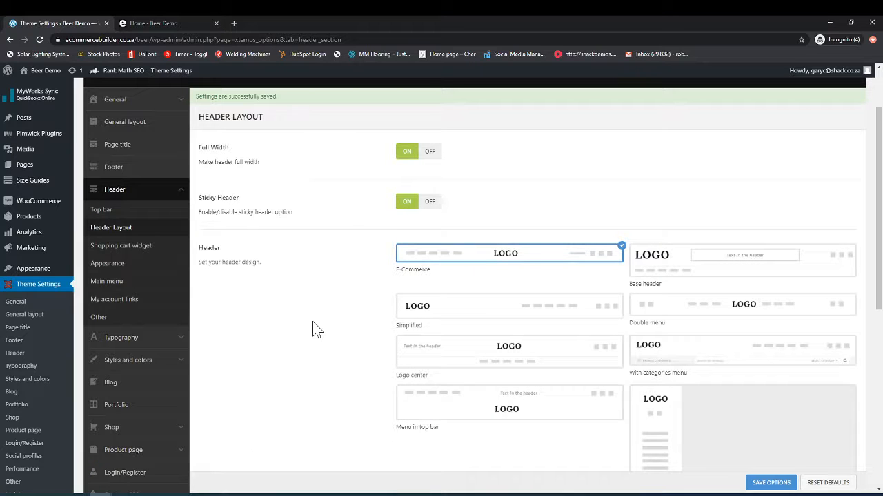
{"action": "left_click", "coordinate": [172, 22]}
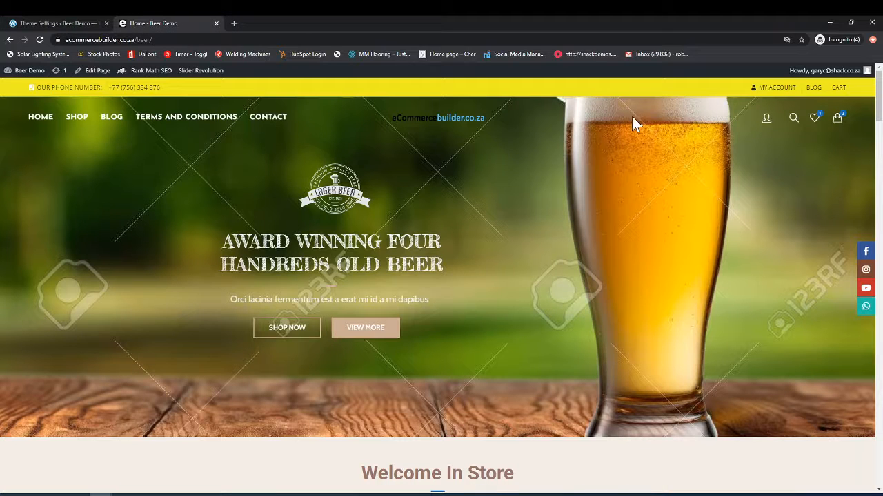
{"action": "left_click", "coordinate": [56, 23]}
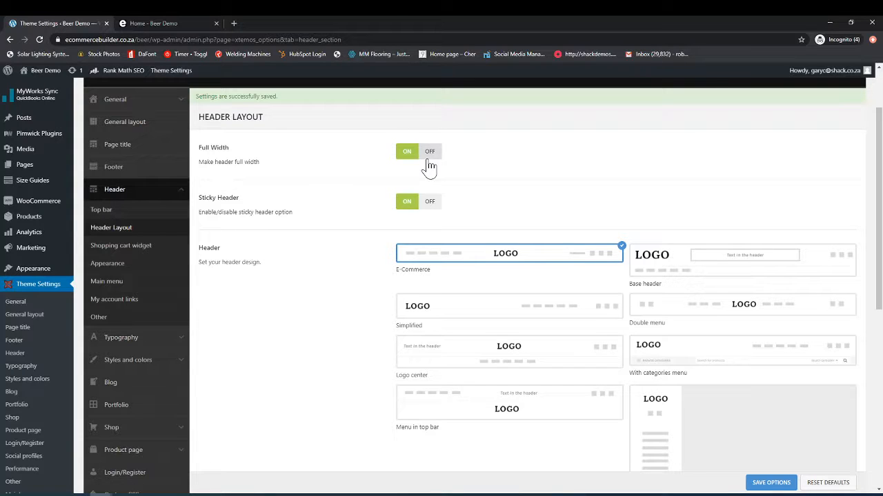
{"action": "left_click", "coordinate": [142, 22]}
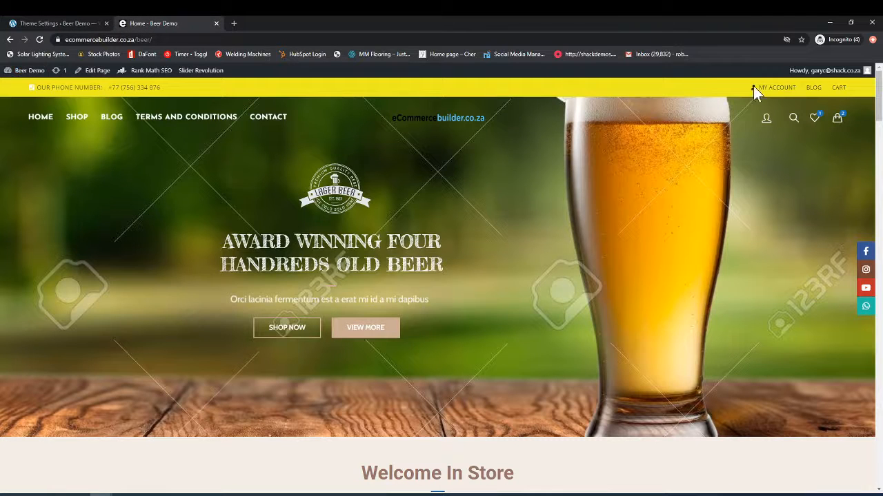
{"action": "left_click", "coordinate": [55, 24]}
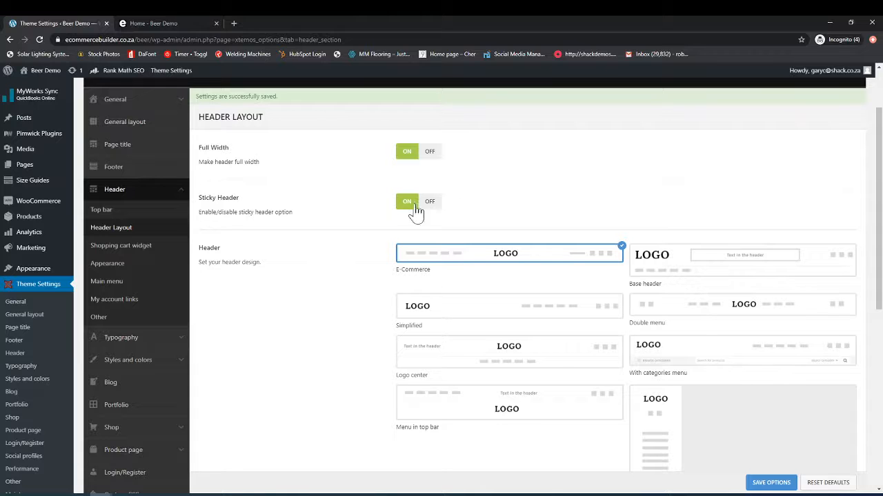
Examine how the sticky header behaves further down the store's home page
{"action": "left_click", "coordinate": [164, 22]}
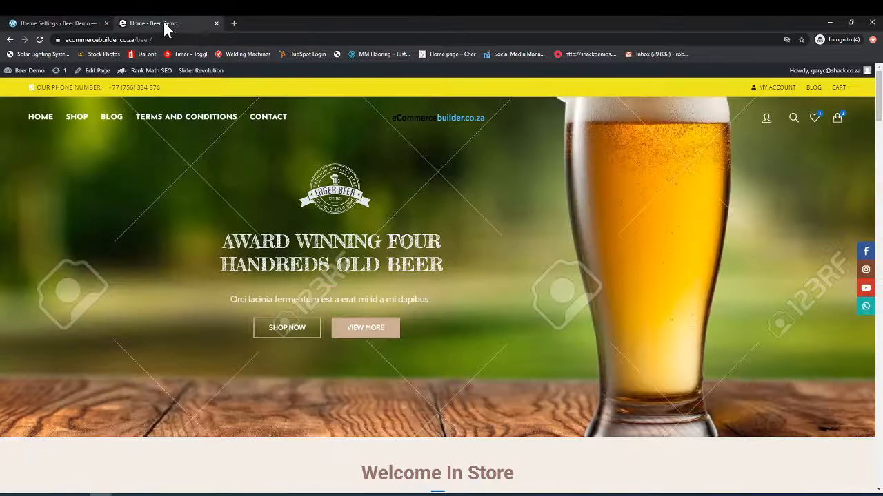
{"action": "scroll", "coordinate": [245, 227], "scroll_direction": "down", "scroll_amount": 4}
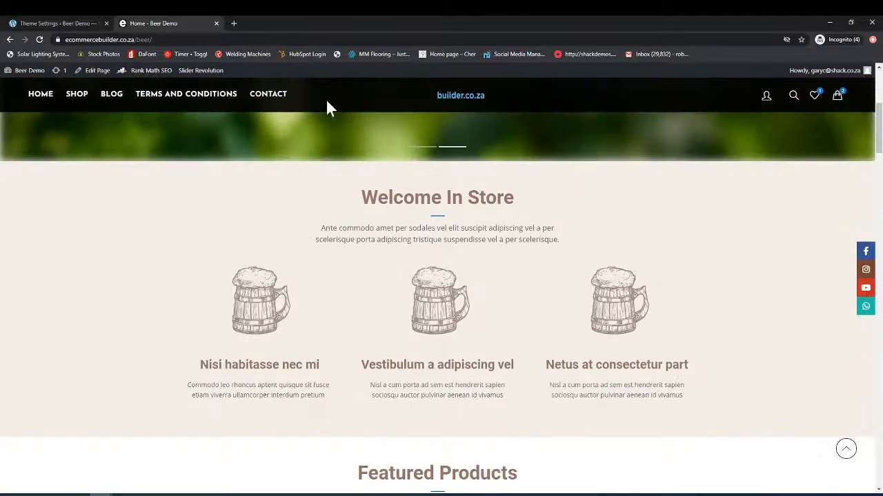
{"action": "scroll", "coordinate": [335, 279], "scroll_direction": "down", "scroll_amount": 3}
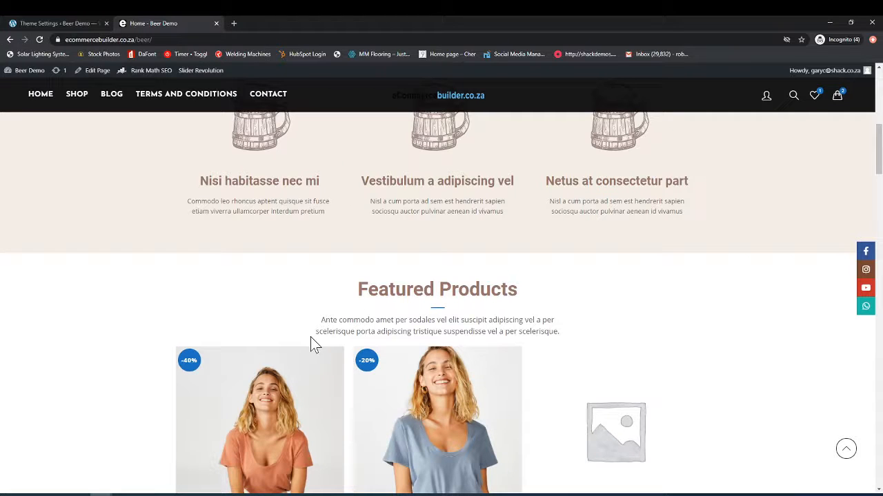
{"action": "left_click", "coordinate": [69, 21]}
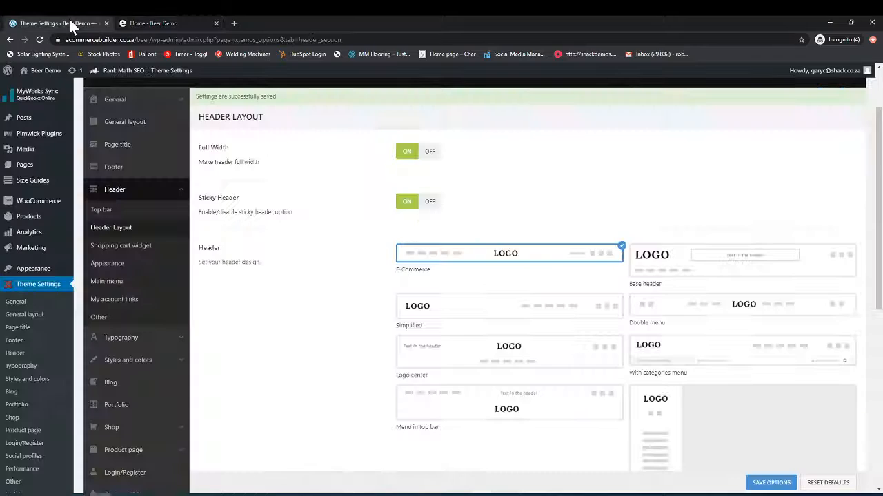
Review the available header designs and set the header's right column width to 175 pixels
{"action": "scroll", "coordinate": [316, 295], "scroll_direction": "down", "scroll_amount": 1}
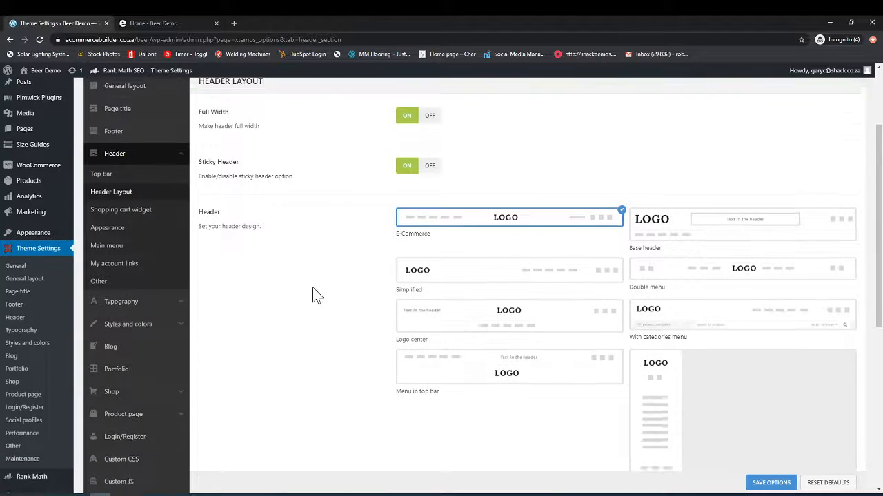
{"action": "scroll", "coordinate": [619, 305], "scroll_direction": "down", "scroll_amount": 1}
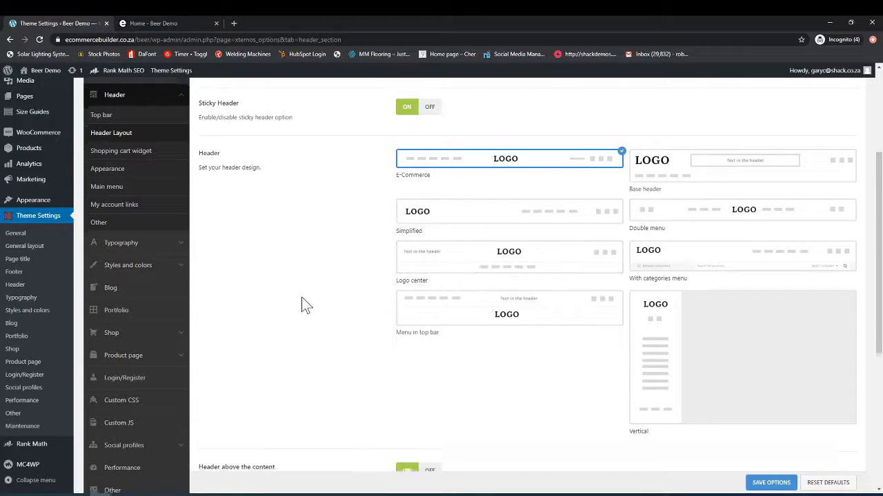
{"action": "scroll", "coordinate": [305, 305], "scroll_direction": "down", "scroll_amount": 4}
{"action": "scroll", "coordinate": [306, 305], "scroll_direction": "down", "scroll_amount": 3}
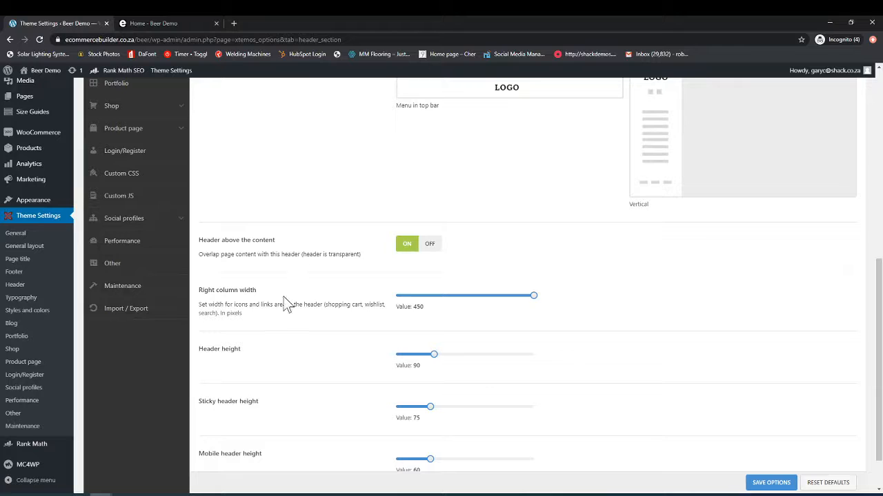
{"action": "left_click_drag", "start_coordinate": [534, 296], "coordinate": [446, 310]}
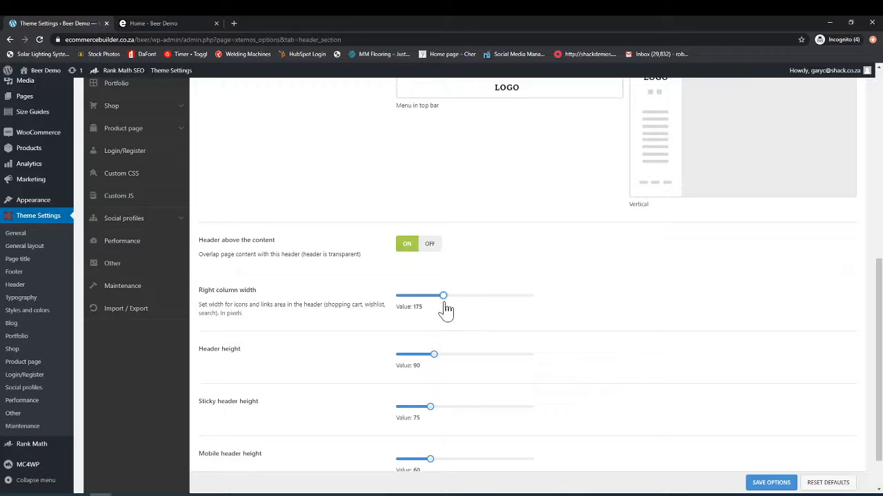
Review the Header height setting and compare it with the main header on the store's home page
{"action": "scroll", "coordinate": [303, 382], "scroll_direction": "down", "scroll_amount": 2}
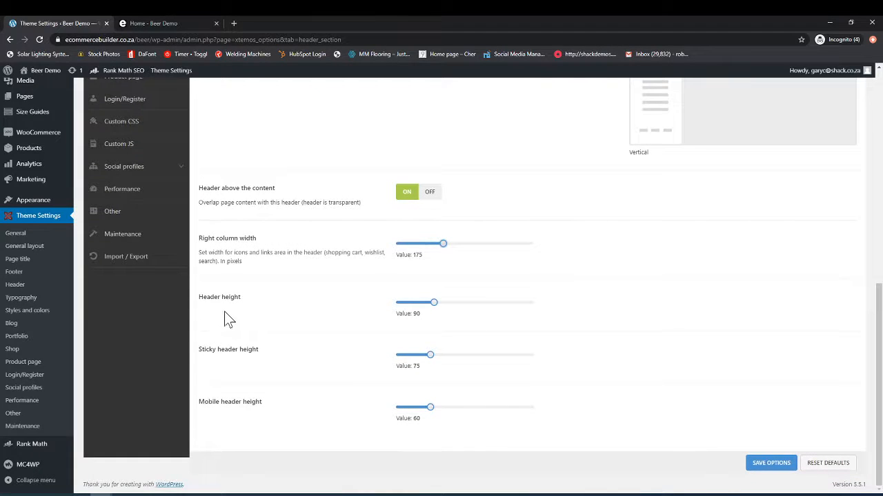
{"action": "left_click", "coordinate": [166, 24]}
{"action": "scroll", "coordinate": [186, 200], "scroll_direction": "up", "scroll_amount": 10}
{"action": "scroll", "coordinate": [192, 242], "scroll_direction": "up", "scroll_amount": 1}
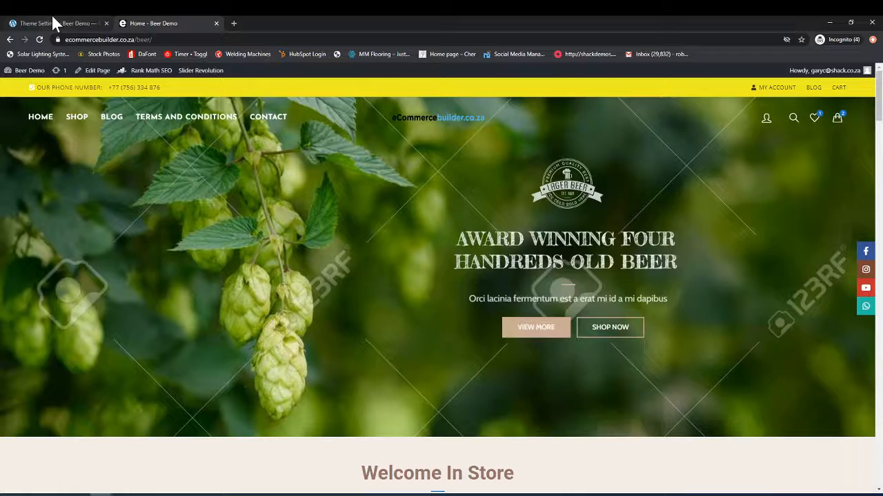
{"action": "left_click", "coordinate": [55, 23]}
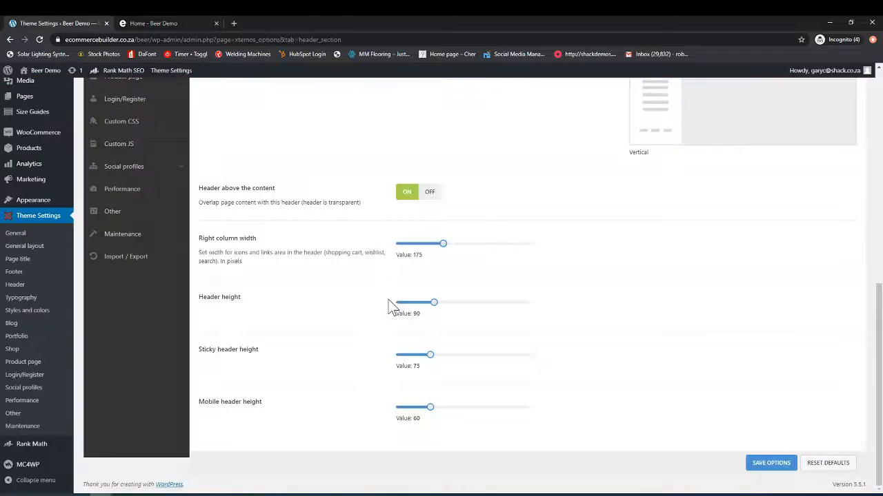
{"action": "scroll", "coordinate": [386, 324], "scroll_direction": "up", "scroll_amount": 10}
{"action": "scroll", "coordinate": [366, 336], "scroll_direction": "down", "scroll_amount": 10}
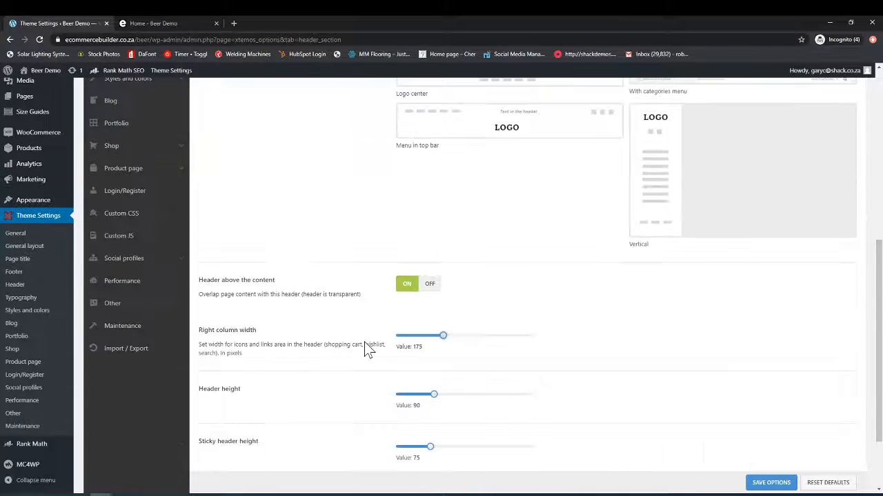
{"action": "left_click", "coordinate": [152, 24]}
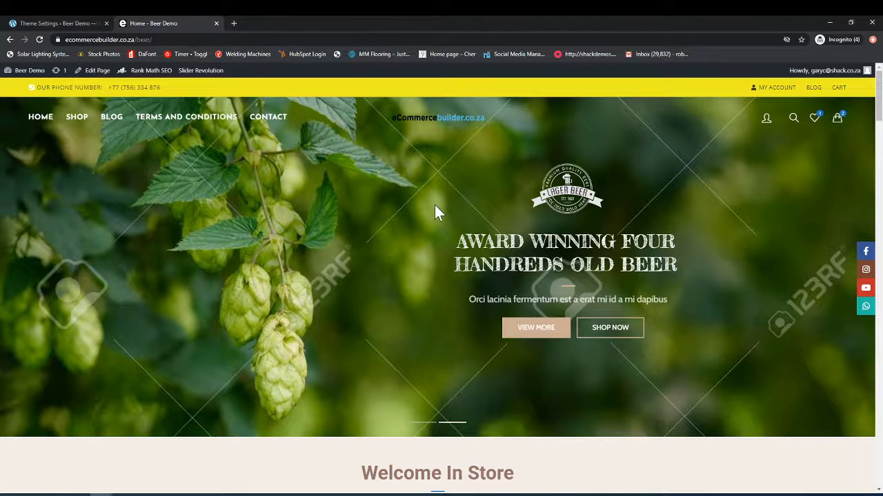
{"action": "scroll", "coordinate": [414, 200], "scroll_direction": "down", "scroll_amount": 3}
{"action": "scroll", "coordinate": [293, 165], "scroll_direction": "up", "scroll_amount": 3}
{"action": "left_click", "coordinate": [68, 23]}
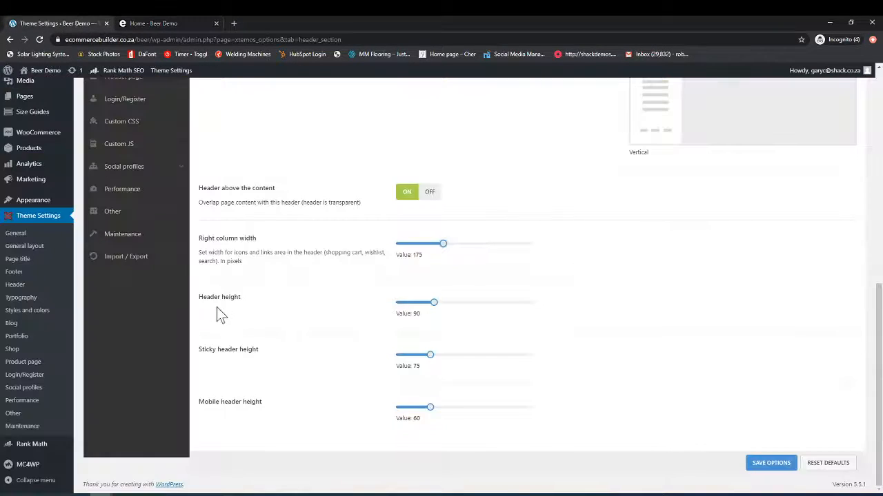
Compare the Sticky header height setting with the header on the scrolled home page and review the Mobile header height
{"action": "left_click", "coordinate": [166, 23]}
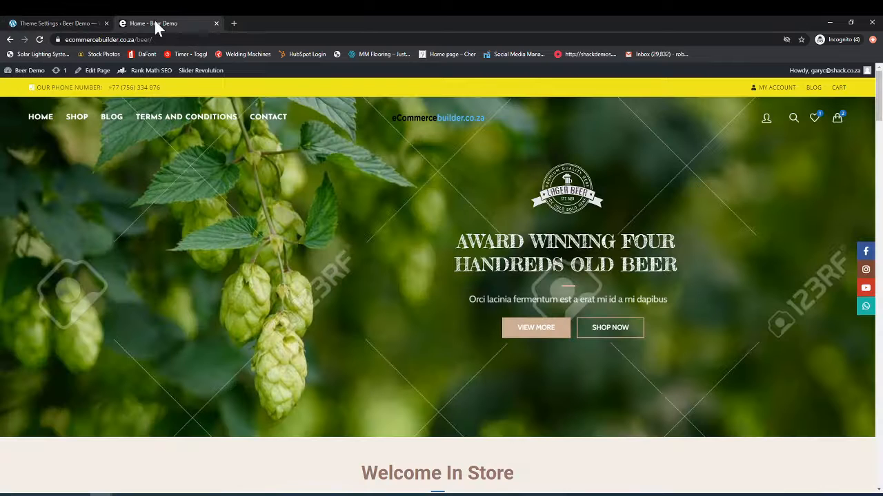
{"action": "scroll", "coordinate": [331, 244], "scroll_direction": "down", "scroll_amount": 1}
{"action": "scroll", "coordinate": [275, 179], "scroll_direction": "up", "scroll_amount": 1}
{"action": "scroll", "coordinate": [244, 179], "scroll_direction": "down", "scroll_amount": 2}
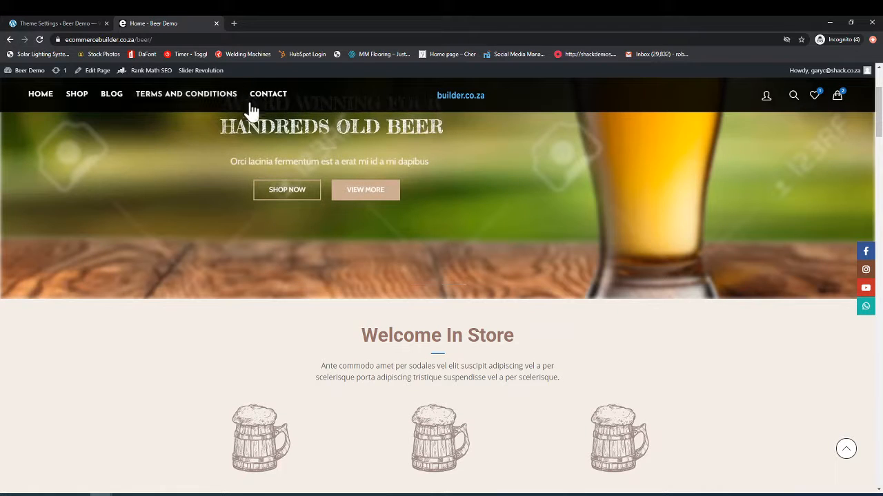
{"action": "left_click", "coordinate": [96, 24]}
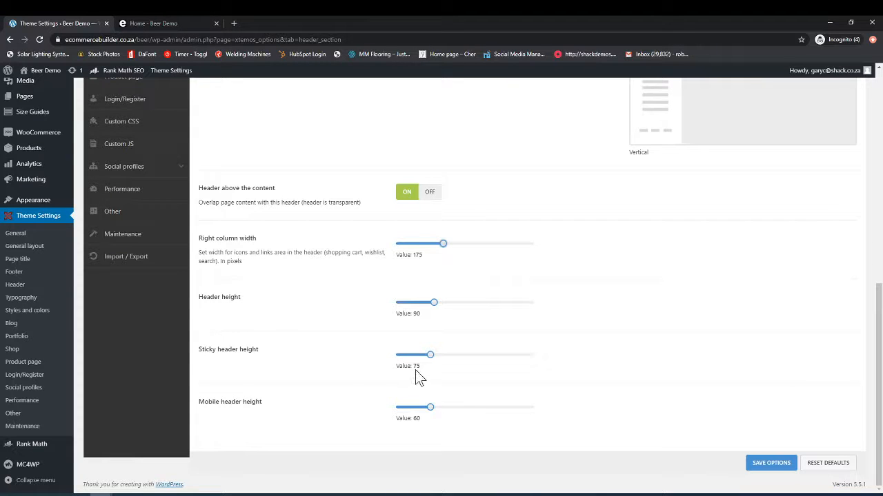
{"action": "left_click", "coordinate": [180, 25]}
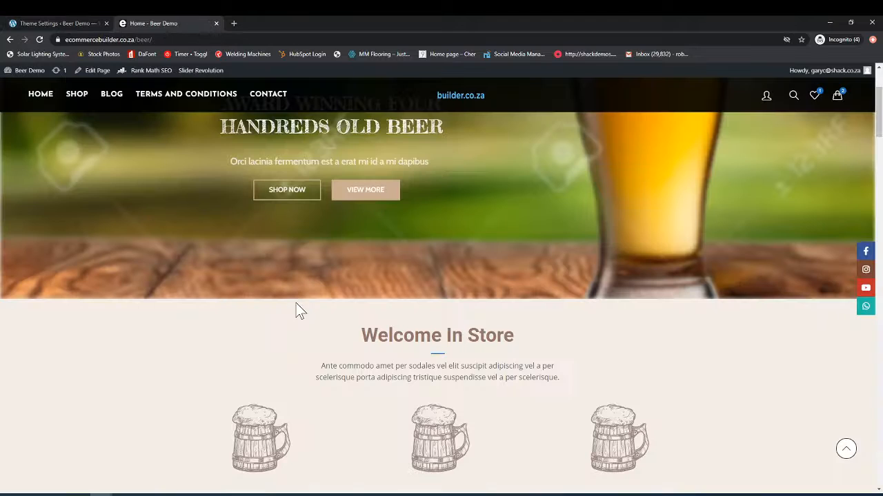
{"action": "key", "text": "F5"}
{"action": "scroll", "coordinate": [301, 323], "scroll_direction": "down", "scroll_amount": 2}
{"action": "scroll", "coordinate": [302, 318], "scroll_direction": "down", "scroll_amount": 1}
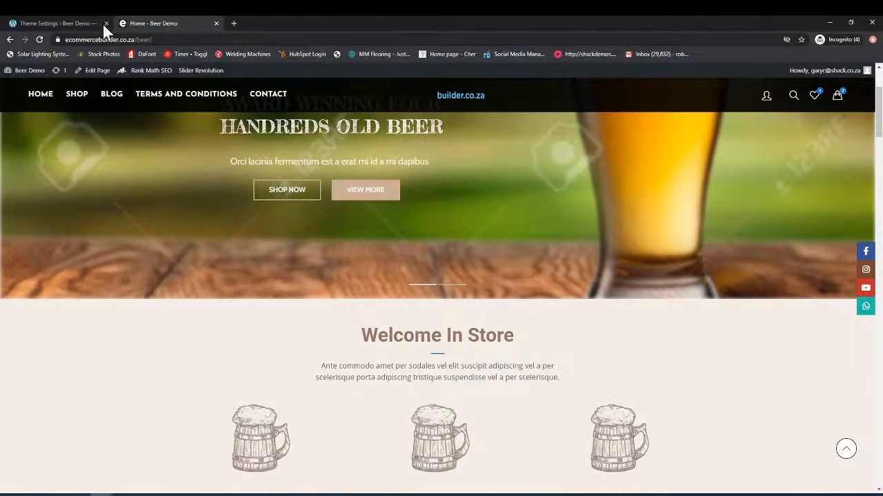
{"action": "scroll", "coordinate": [217, 239], "scroll_direction": "up", "scroll_amount": 3}
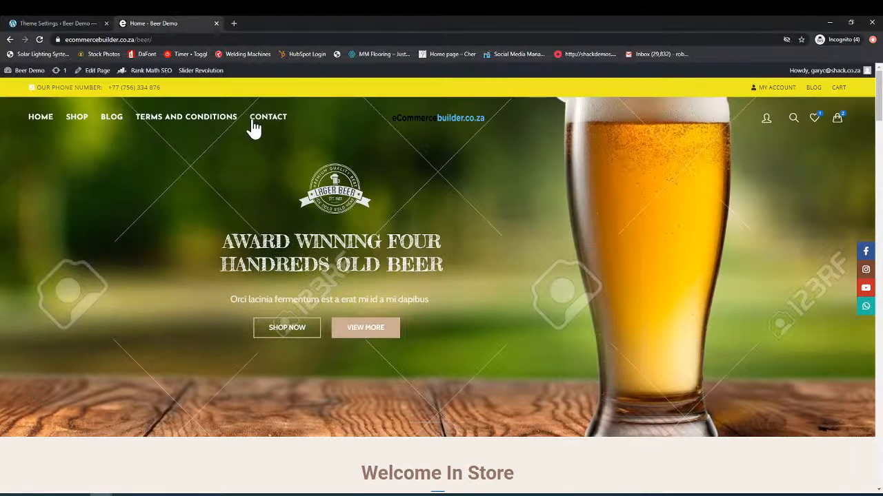
{"action": "left_click", "coordinate": [87, 21]}
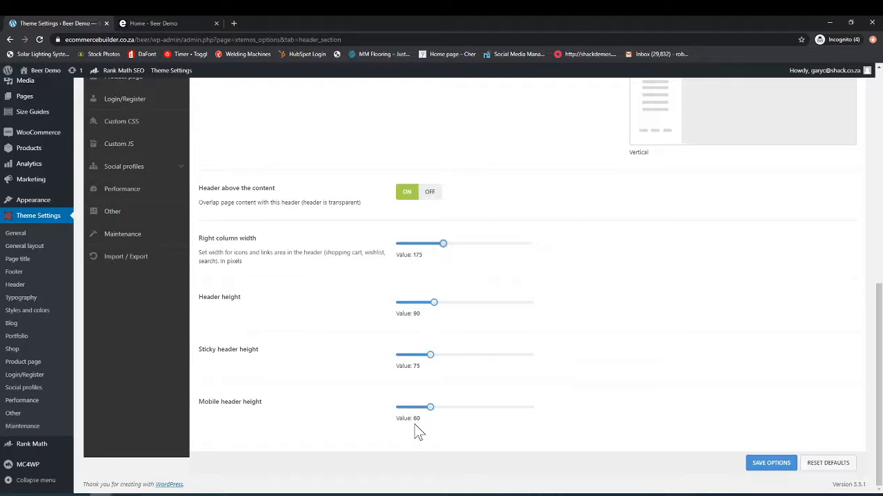
In the header's Shopping cart widget settings, set the Shopping cart position to Dropdown widget in header
{"action": "scroll", "coordinate": [365, 446], "scroll_direction": "up", "scroll_amount": 5}
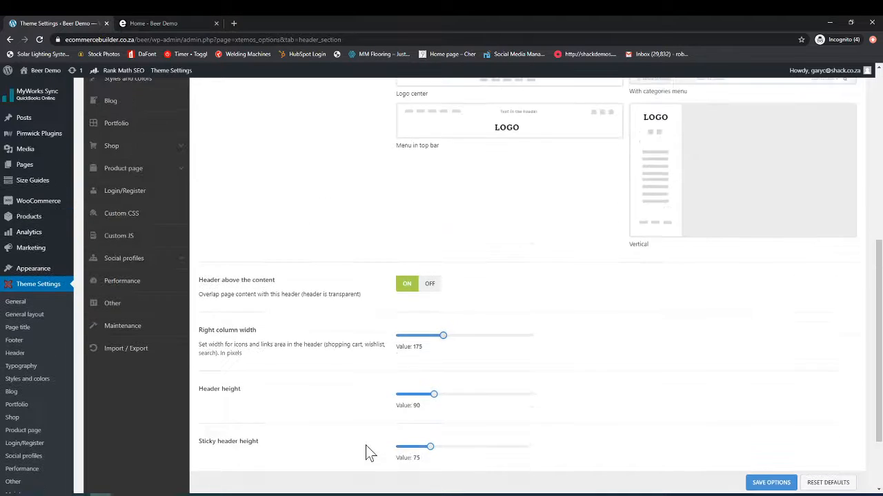
{"action": "scroll", "coordinate": [378, 447], "scroll_direction": "up", "scroll_amount": 2}
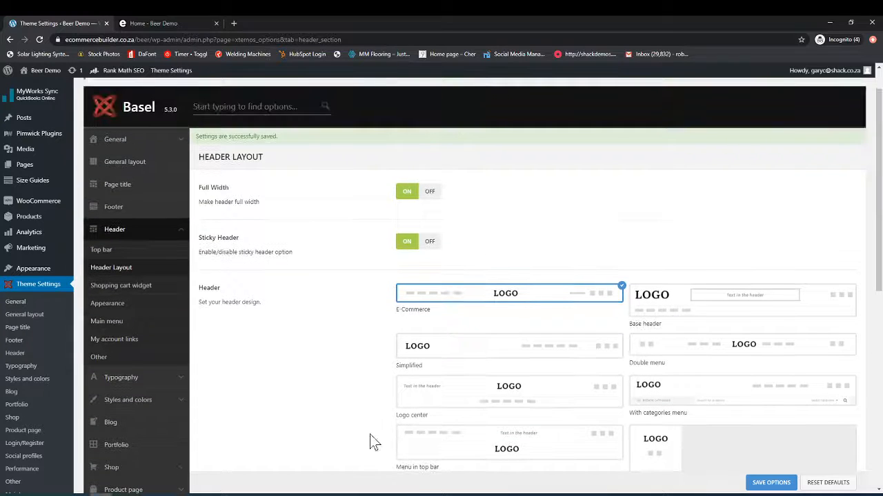
{"action": "left_click", "coordinate": [124, 287]}
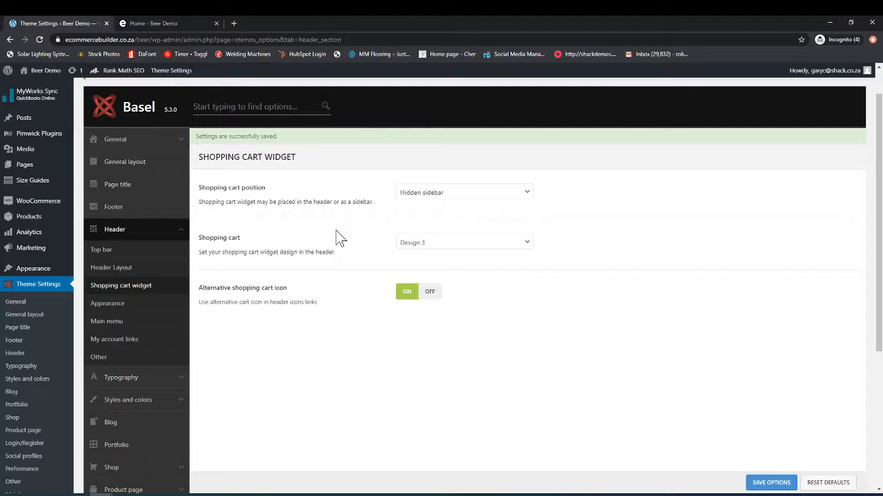
{"action": "left_click", "coordinate": [131, 17]}
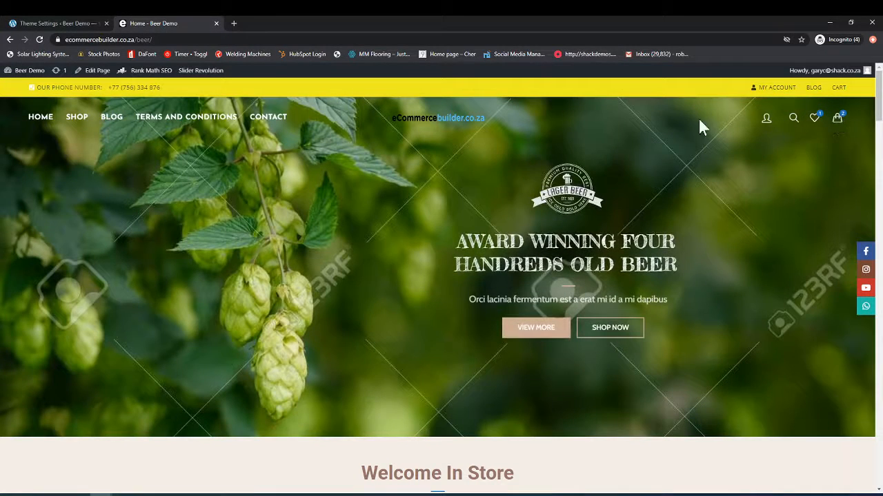
{"action": "left_click", "coordinate": [58, 25]}
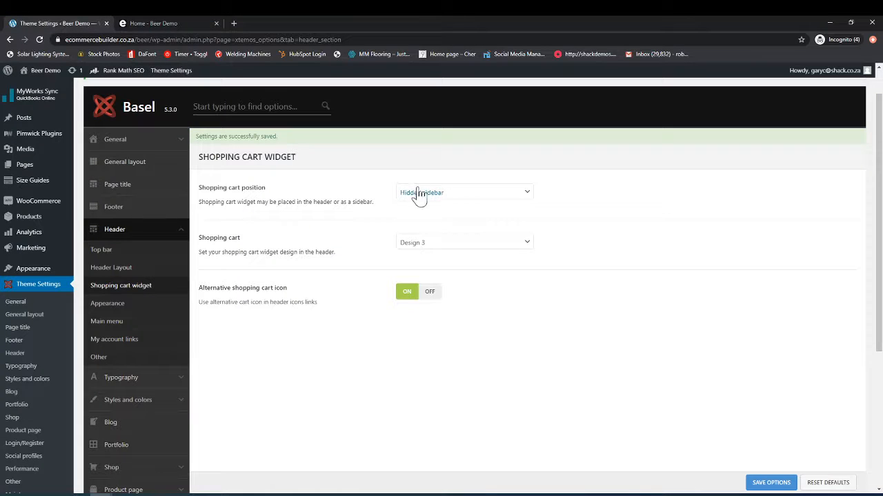
{"action": "left_click", "coordinate": [469, 200]}
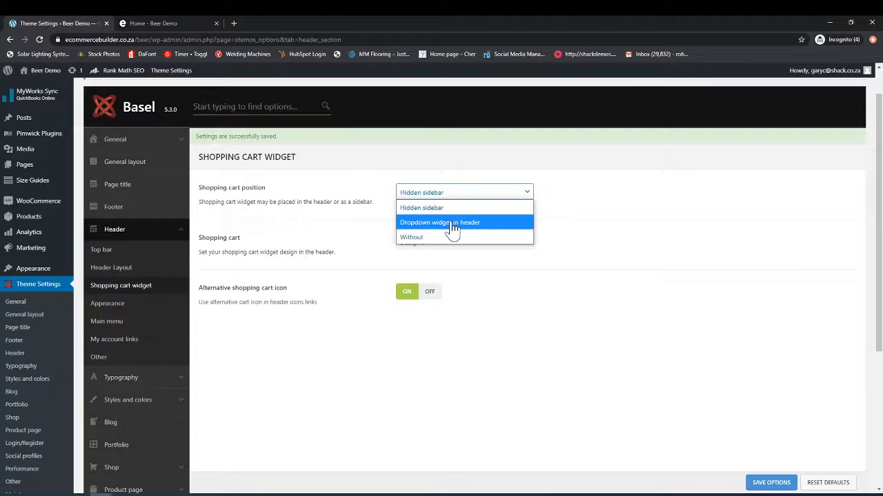
{"action": "left_click", "coordinate": [451, 228]}
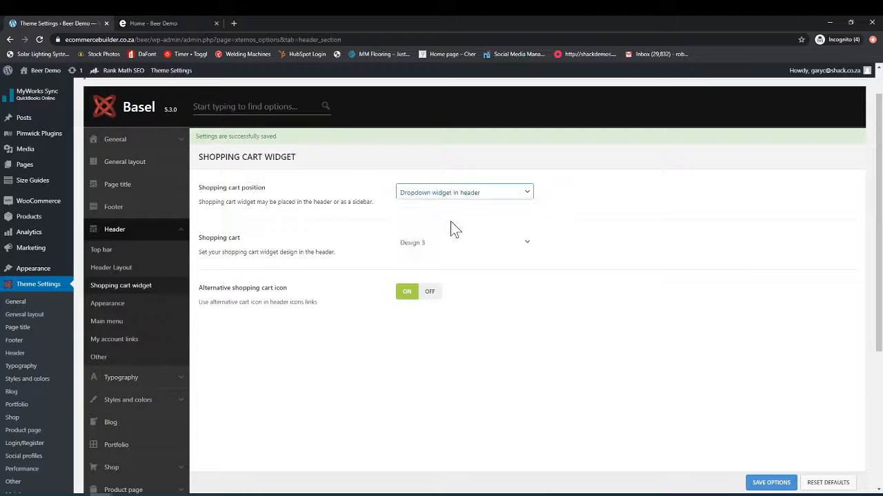
Save the dropdown cart setting, reload the store's home page and preview the cart page and the header cart's dropdown
{"action": "left_click", "coordinate": [771, 483]}
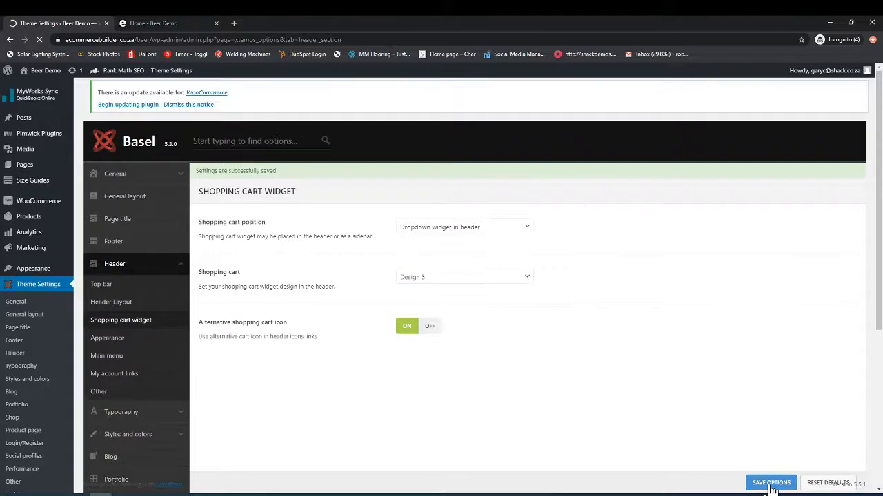
{"action": "left_click", "coordinate": [167, 23]}
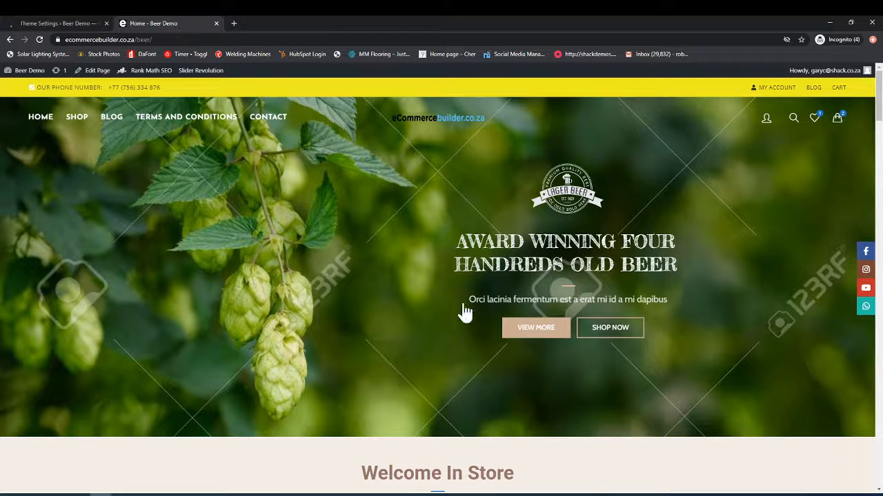
{"action": "left_click", "coordinate": [39, 40]}
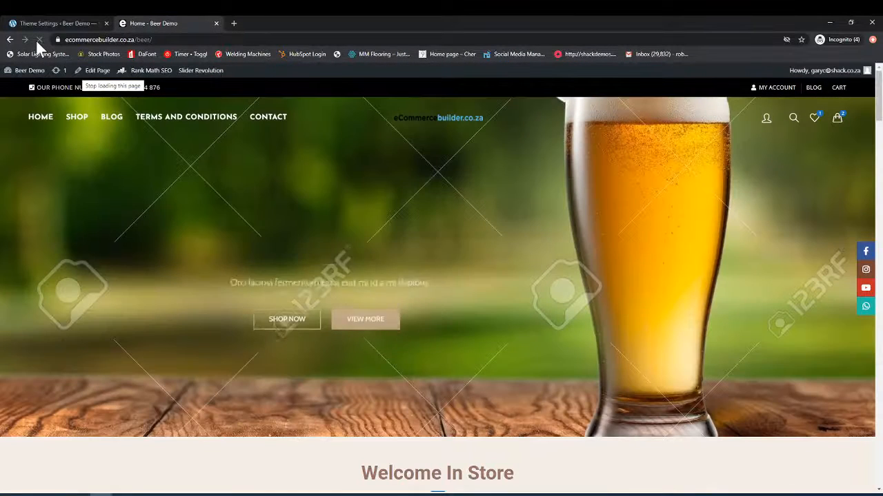
{"action": "scroll", "coordinate": [194, 284], "scroll_direction": "down", "scroll_amount": 2}
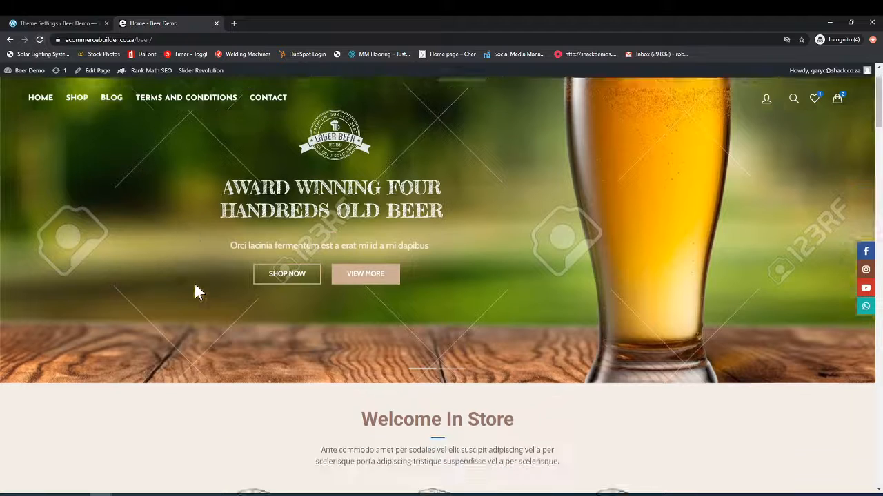
{"action": "scroll", "coordinate": [194, 284], "scroll_direction": "up", "scroll_amount": 2}
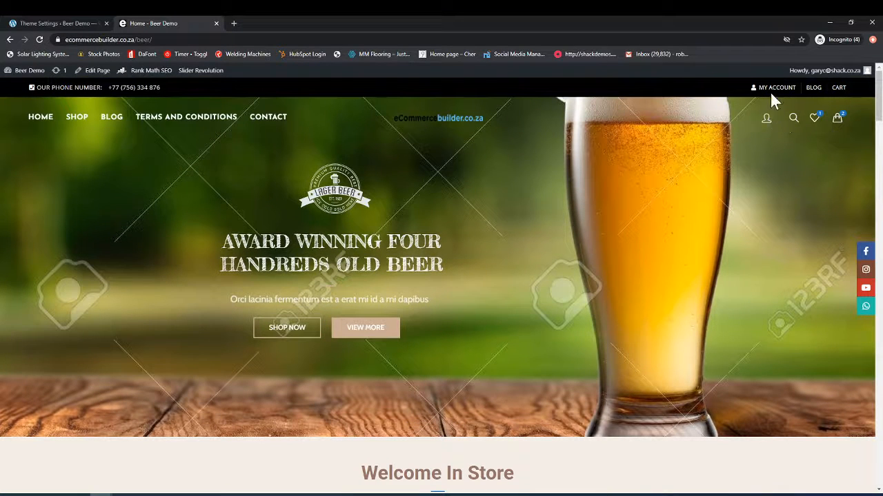
{"action": "left_click", "coordinate": [839, 122]}
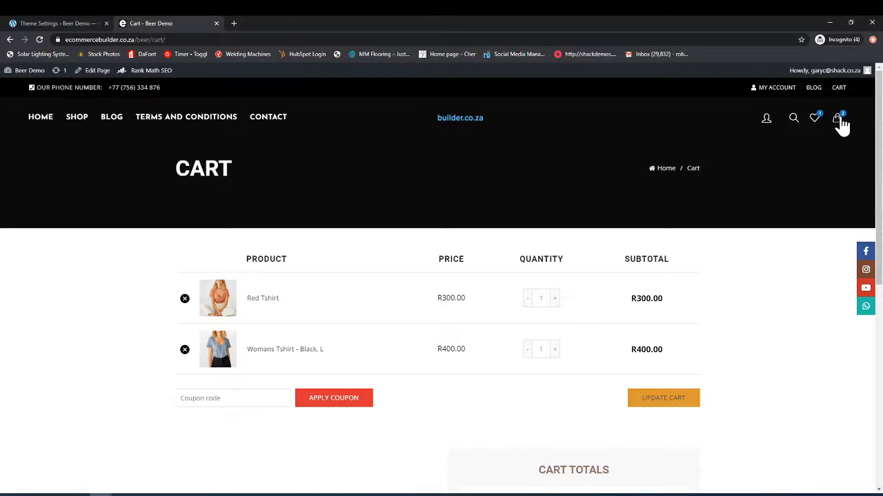
{"action": "left_click", "coordinate": [48, 118]}
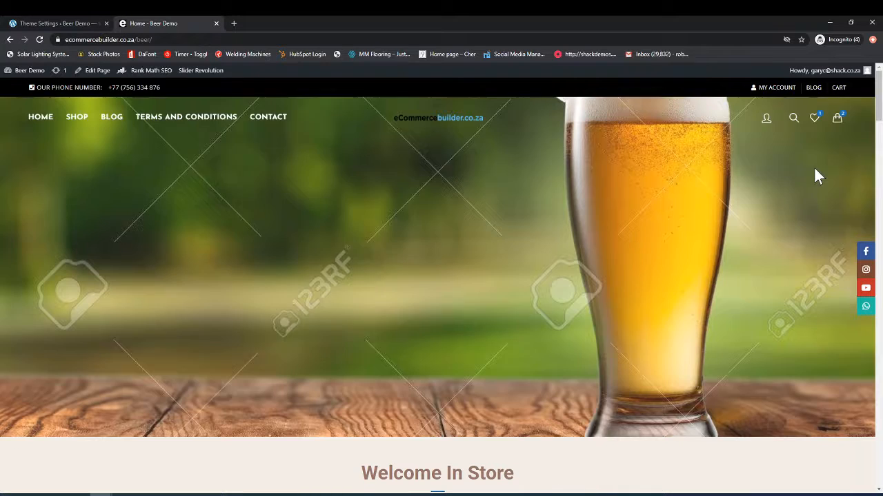
{"action": "mouse_move", "coordinate": [837, 122]}
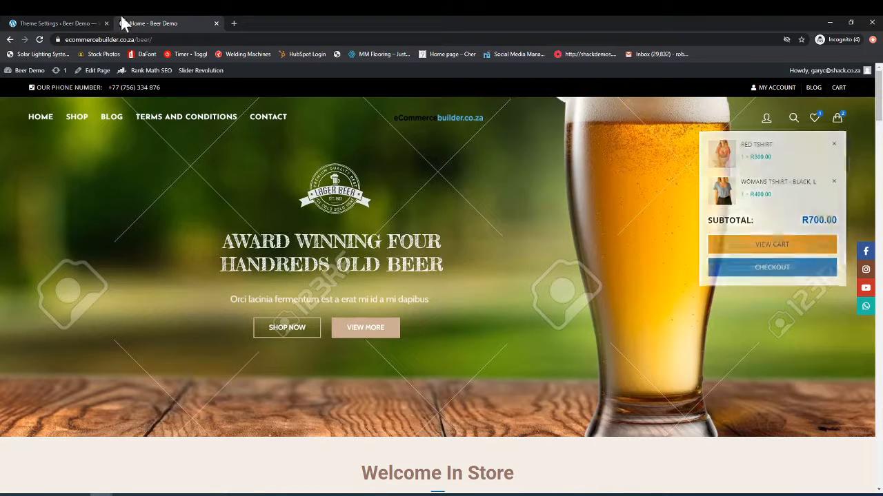
Set the Shopping cart position to Hidden sidebar in the theme settings and save the options
{"action": "left_click", "coordinate": [53, 22]}
{"action": "left_click", "coordinate": [527, 232]}
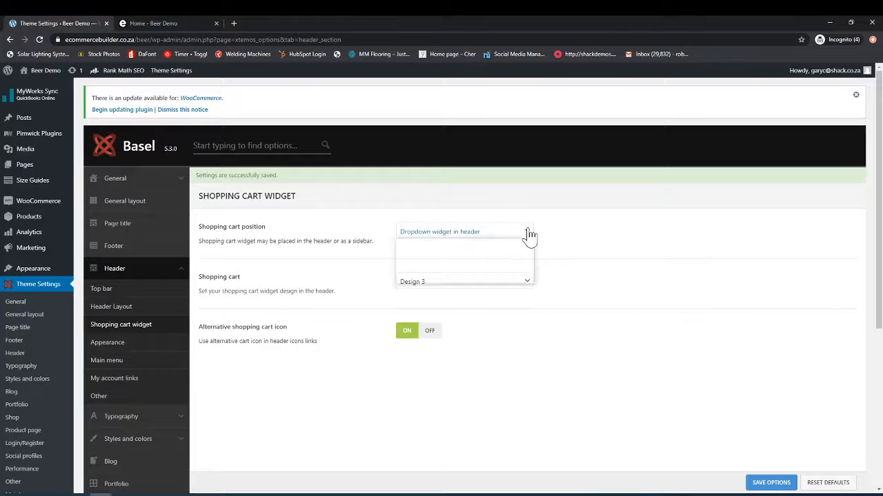
{"action": "left_click", "coordinate": [452, 246]}
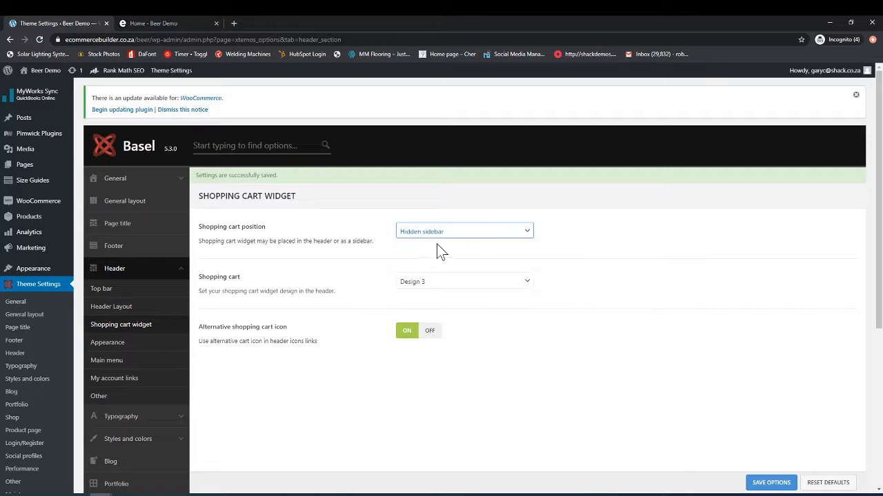
{"action": "left_click", "coordinate": [758, 482]}
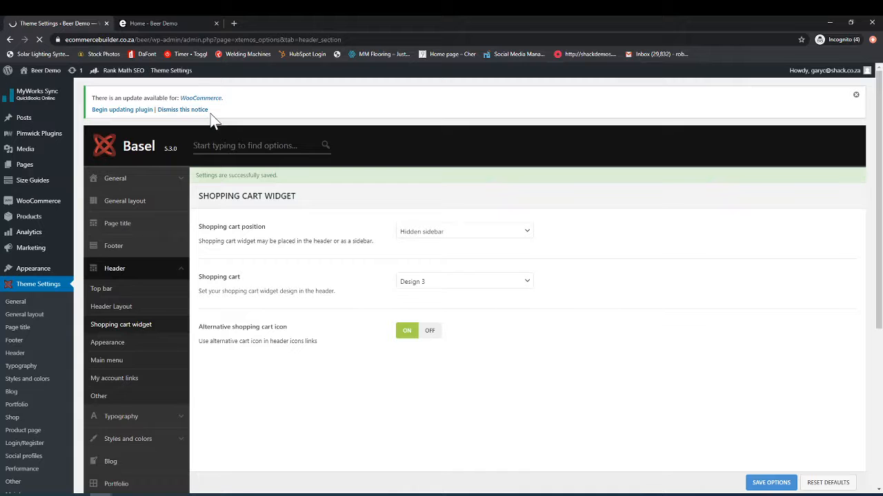
Check the hidden cart sidebar on the reloaded home page and review the other Shopping cart position options
{"action": "left_click", "coordinate": [155, 22]}
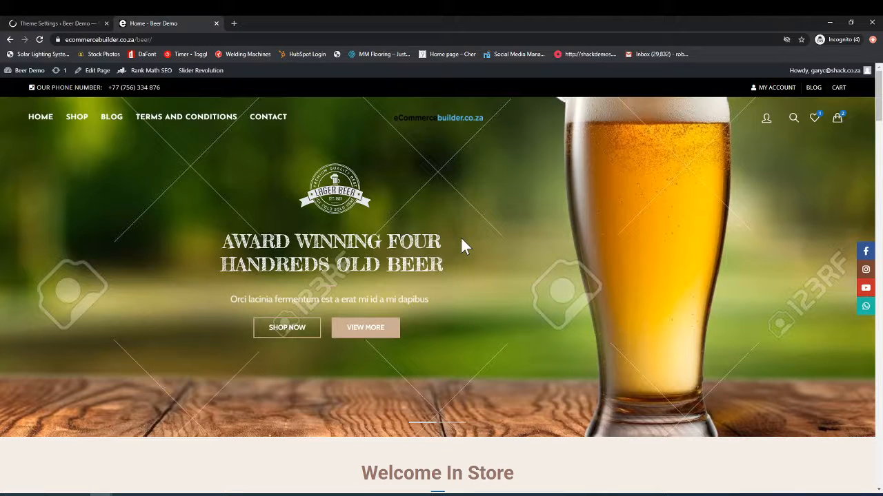
{"action": "left_click", "coordinate": [39, 39]}
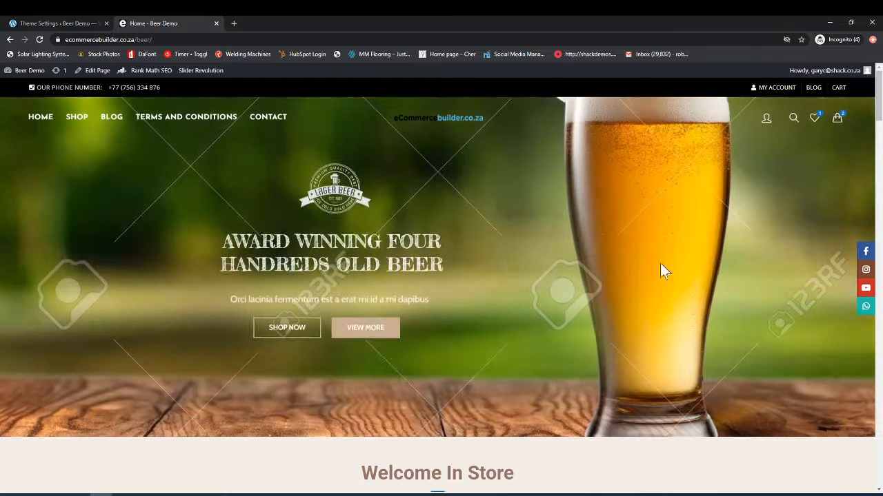
{"action": "left_click", "coordinate": [838, 119]}
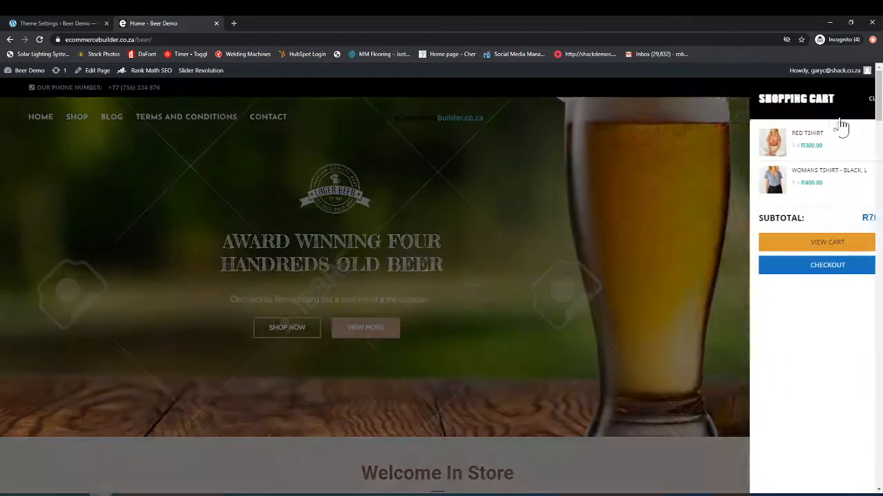
{"action": "left_click", "coordinate": [82, 23]}
{"action": "left_click", "coordinate": [494, 235]}
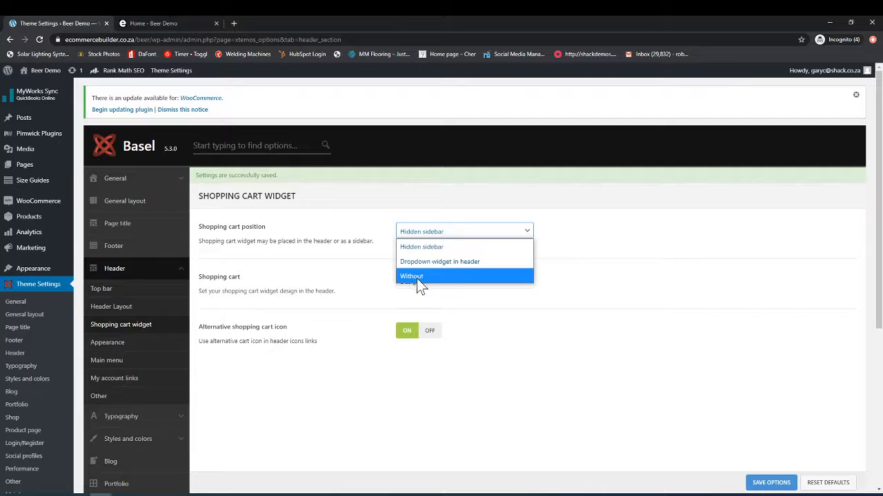
{"action": "left_click", "coordinate": [356, 352]}
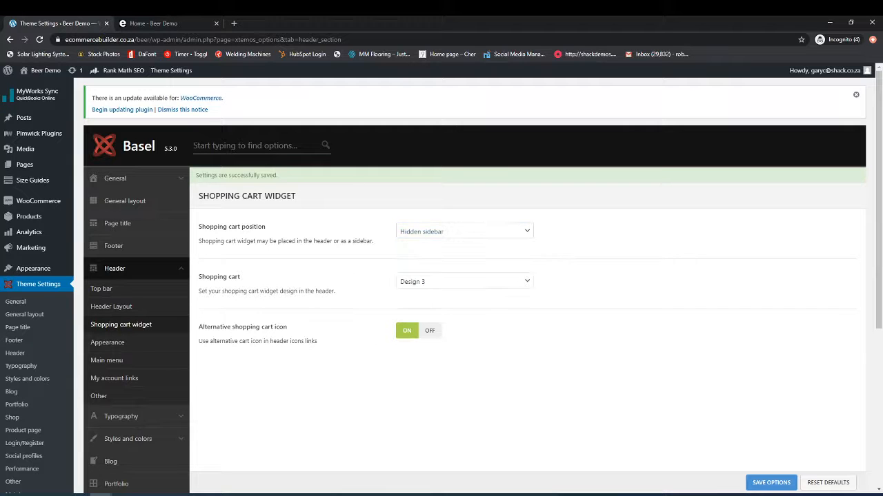
{"action": "left_click", "coordinate": [144, 24]}
{"action": "left_click", "coordinate": [860, 100]}
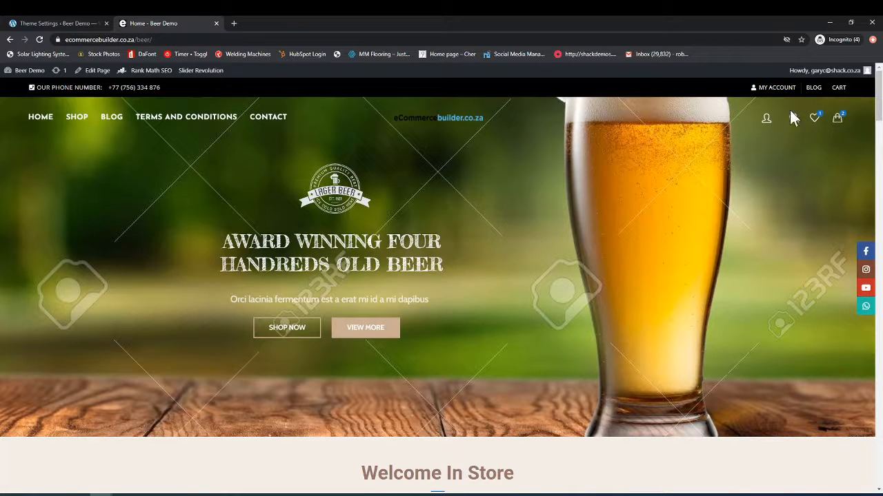
Set the Shopping cart widget design to Design 1, turn off the Alternative shopping cart icon and save the options
{"action": "left_click", "coordinate": [69, 23]}
{"action": "left_click", "coordinate": [464, 286]}
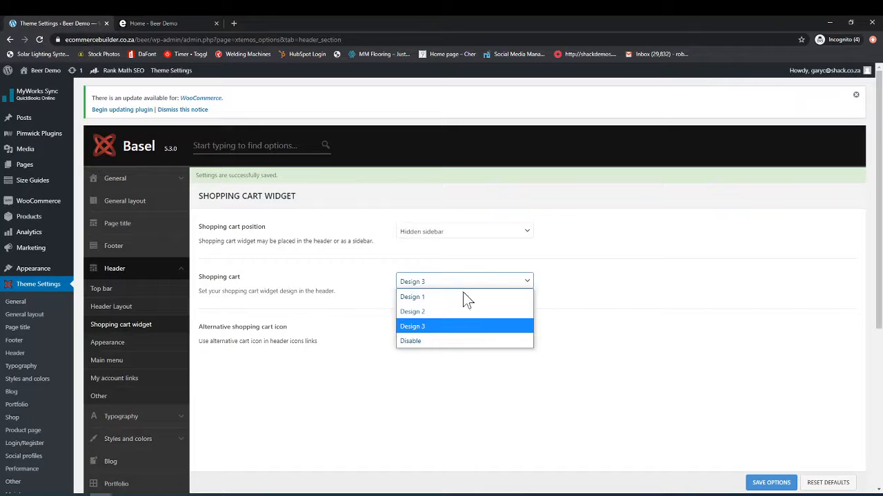
{"action": "left_click", "coordinate": [440, 296]}
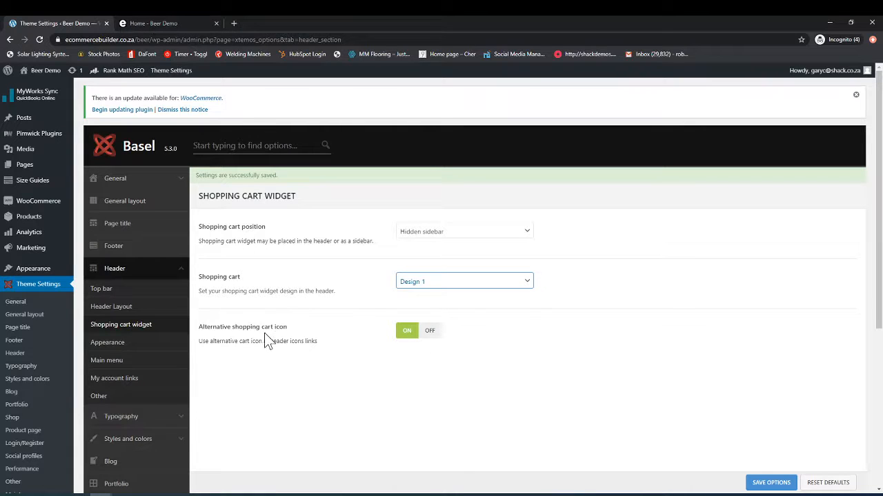
{"action": "left_click", "coordinate": [177, 20]}
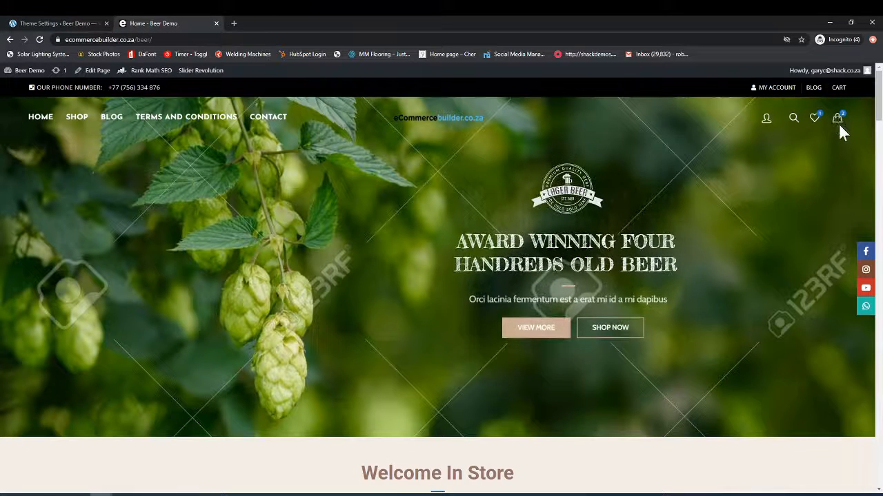
{"action": "left_click", "coordinate": [70, 23]}
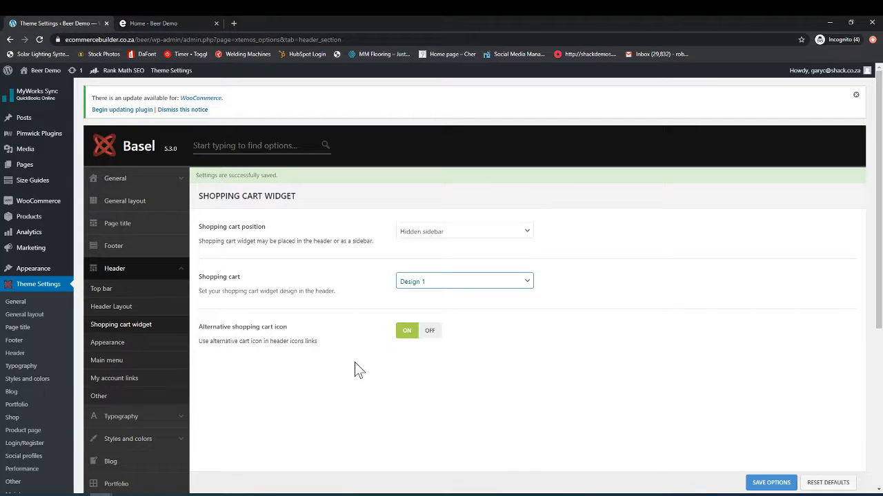
{"action": "left_click", "coordinate": [428, 334]}
{"action": "left_click", "coordinate": [461, 285]}
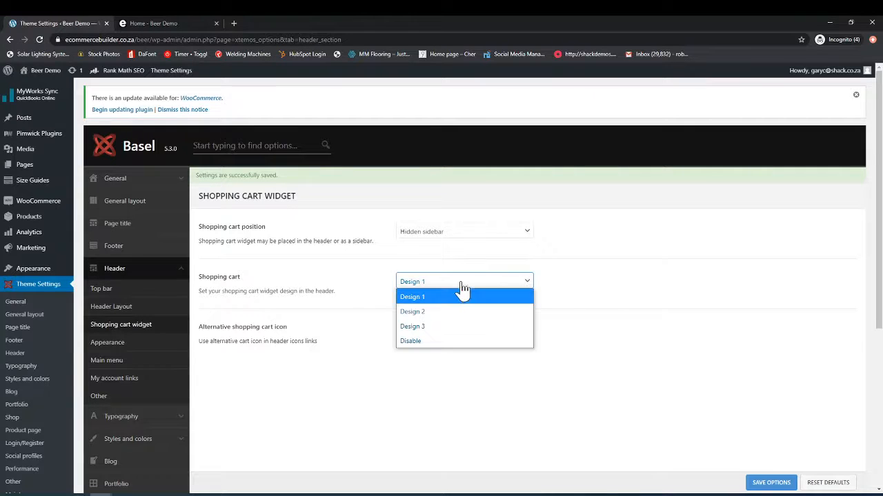
{"action": "left_click", "coordinate": [437, 295]}
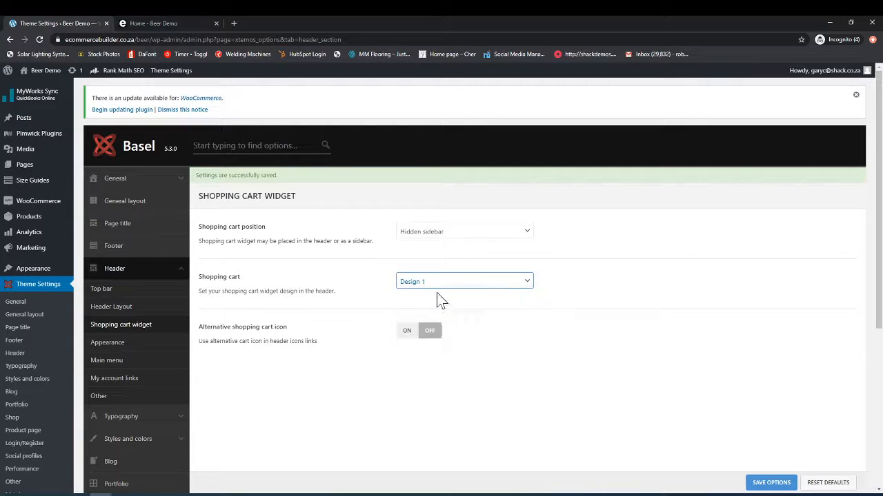
{"action": "left_click", "coordinate": [771, 483]}
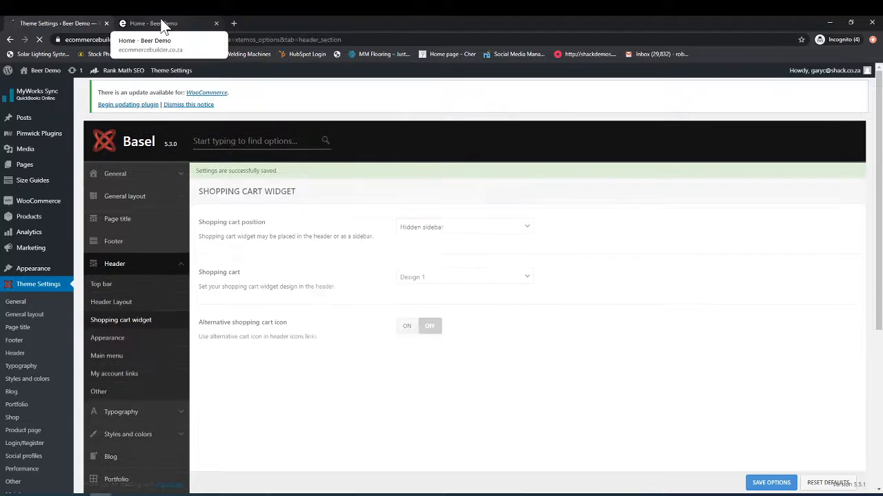
Check the header cart and its sidebar on the reloaded home page and review the available Shopping cart designs
{"action": "left_click", "coordinate": [160, 23]}
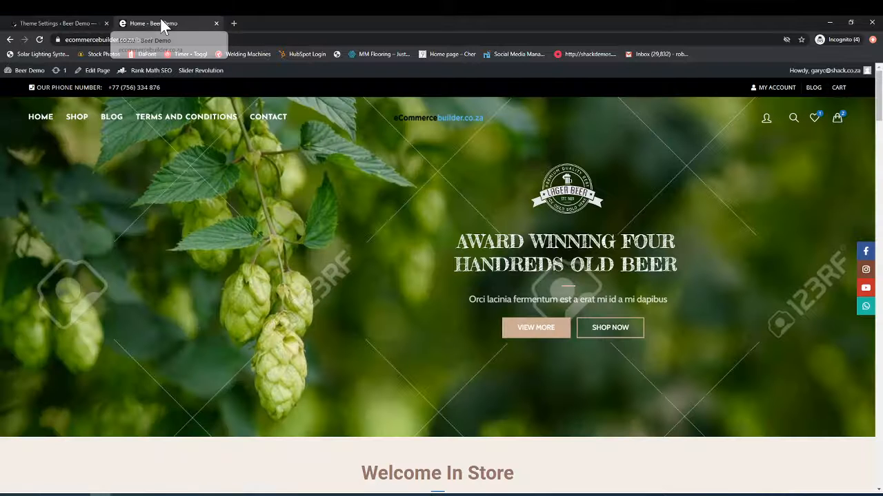
{"action": "left_click", "coordinate": [39, 40]}
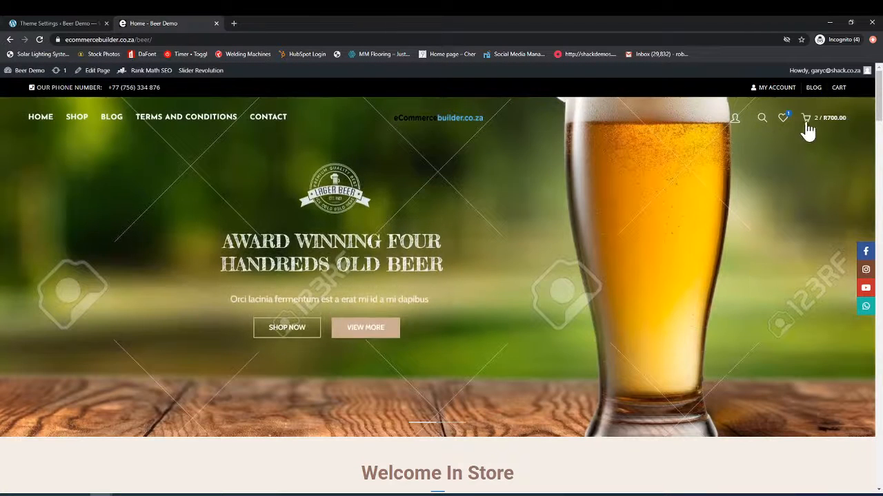
{"action": "left_click", "coordinate": [808, 130]}
{"action": "left_click", "coordinate": [844, 101]}
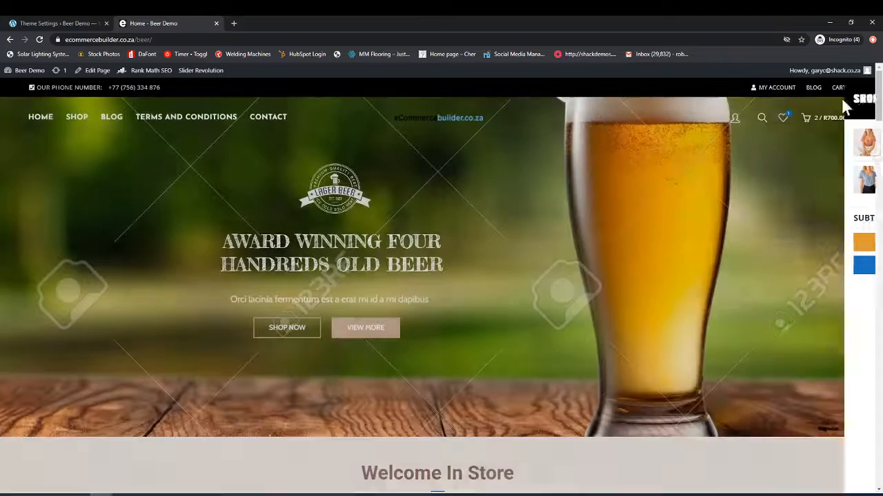
{"action": "left_click", "coordinate": [79, 21]}
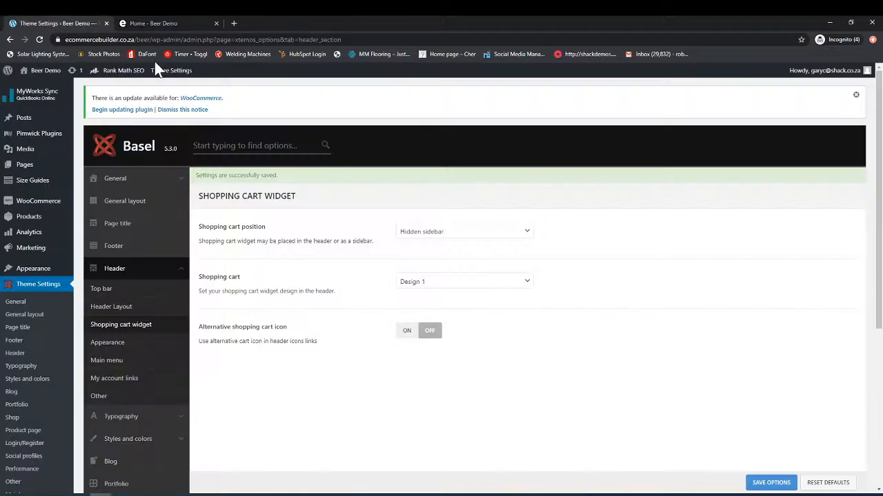
{"action": "left_click", "coordinate": [448, 283]}
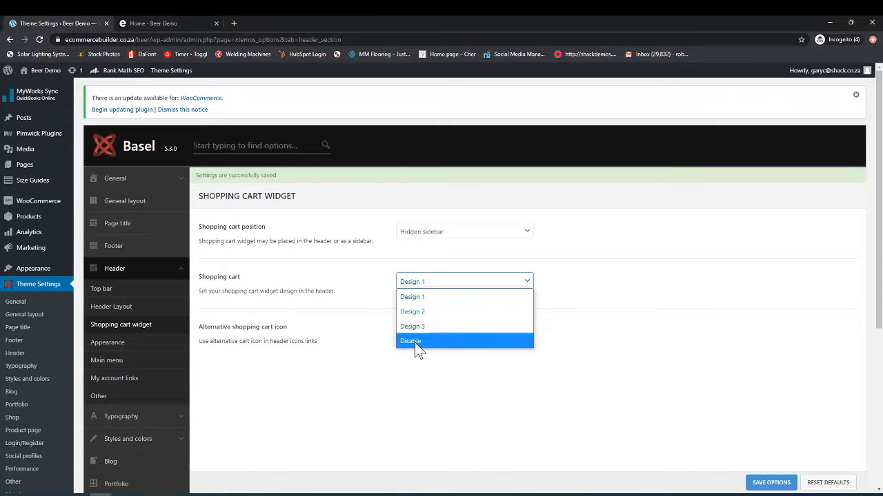
{"action": "left_click", "coordinate": [307, 389]}
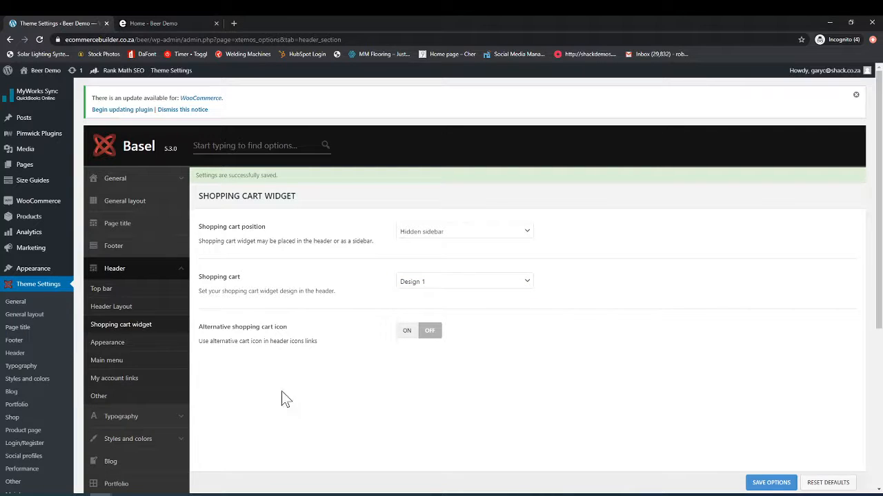
In the header's Appearance settings, change the Header background to a fully opaque, very dark red colour
{"action": "left_click", "coordinate": [125, 348]}
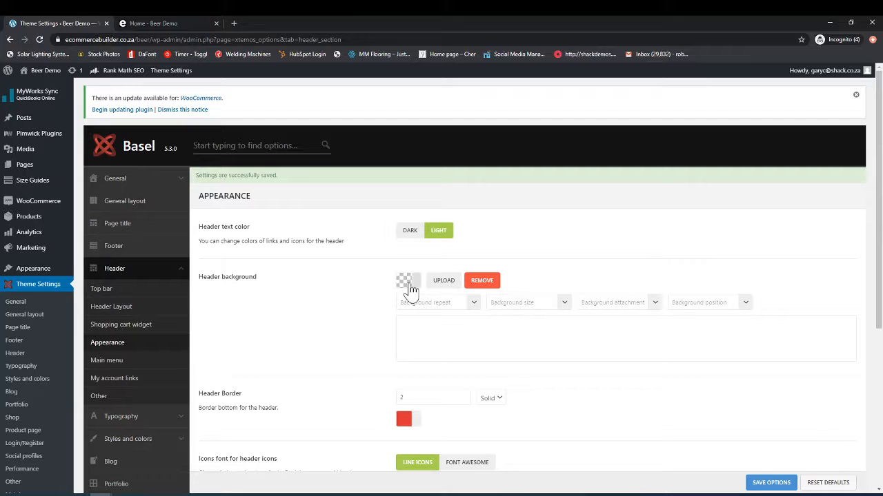
{"action": "left_click", "coordinate": [138, 24]}
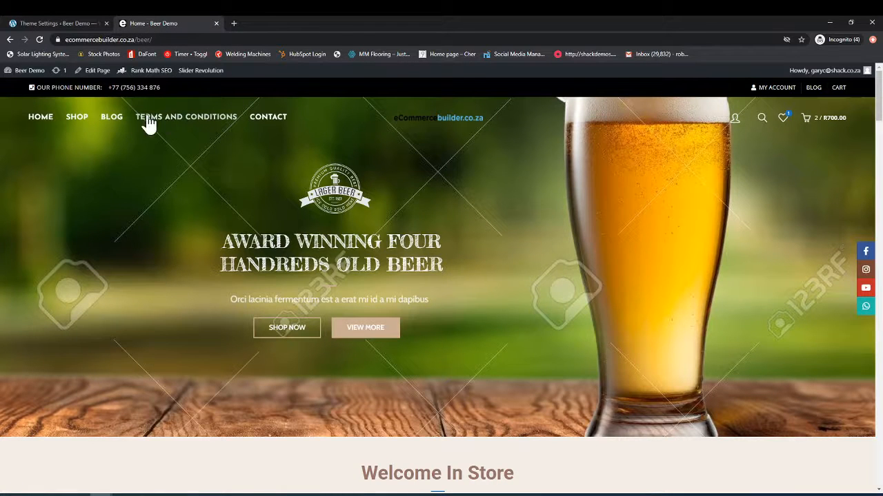
{"action": "left_click", "coordinate": [64, 20]}
{"action": "left_click", "coordinate": [405, 280]}
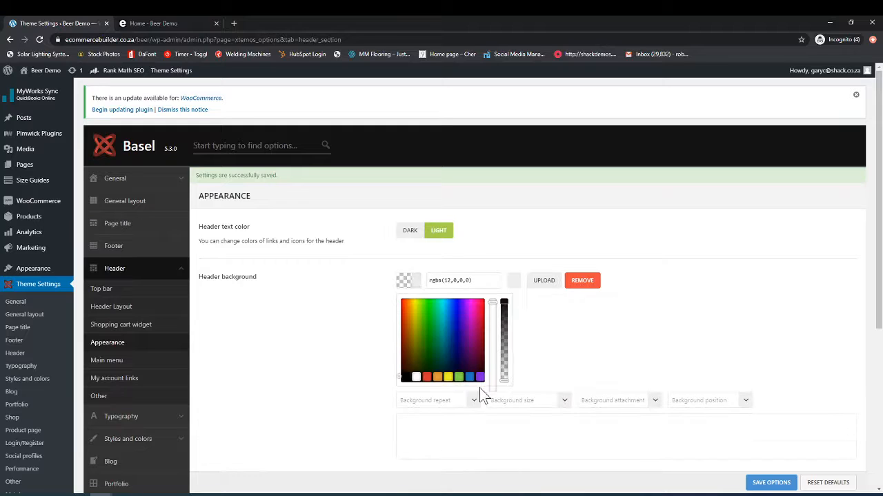
{"action": "left_click_drag", "start_coordinate": [417, 362], "coordinate": [391, 379]}
{"action": "left_click", "coordinate": [390, 380]}
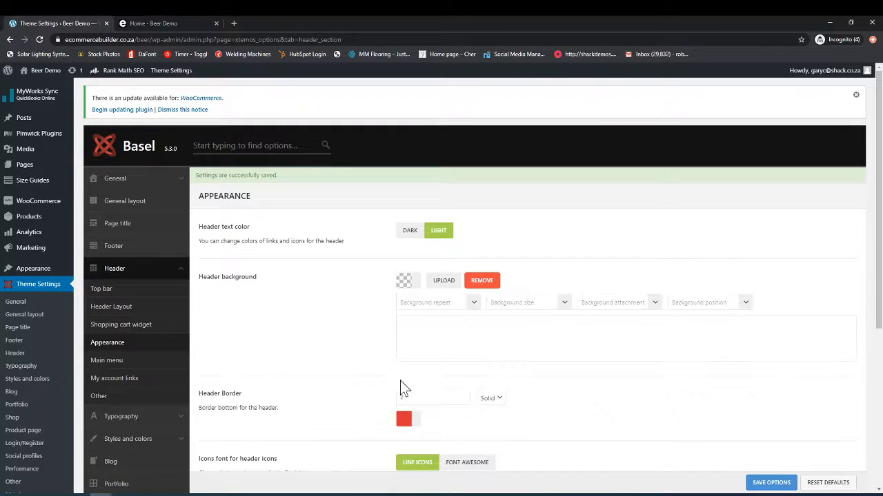
{"action": "left_click", "coordinate": [406, 281]}
{"action": "left_click_drag", "start_coordinate": [506, 379], "coordinate": [524, 287]}
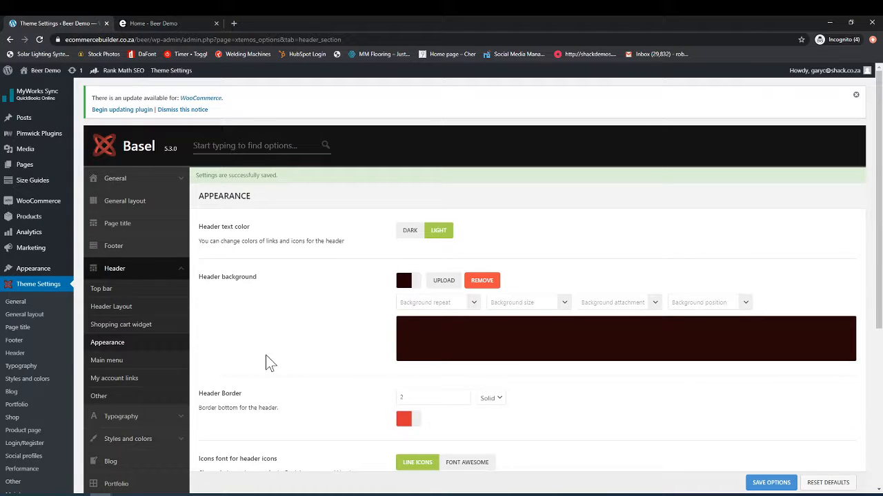
Change the Header background colour to white and set the Header text color to Dark
{"action": "left_click", "coordinate": [412, 284]}
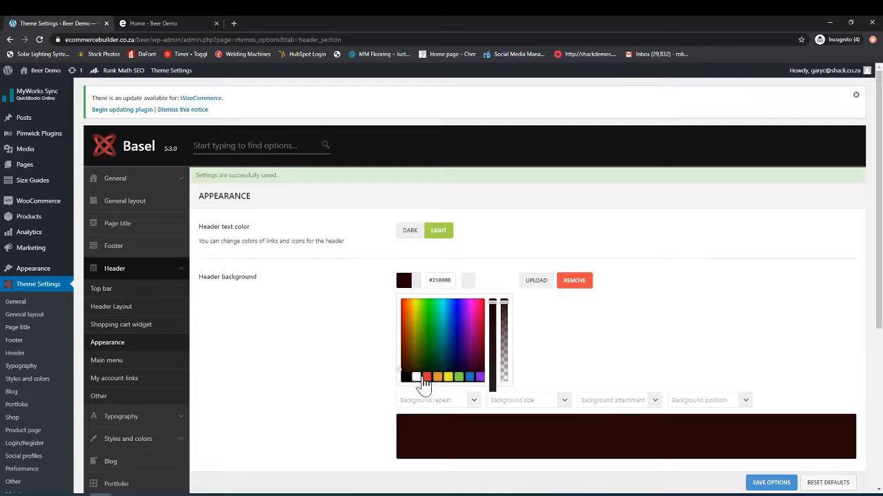
{"action": "left_click", "coordinate": [416, 376]}
{"action": "left_click", "coordinate": [335, 315]}
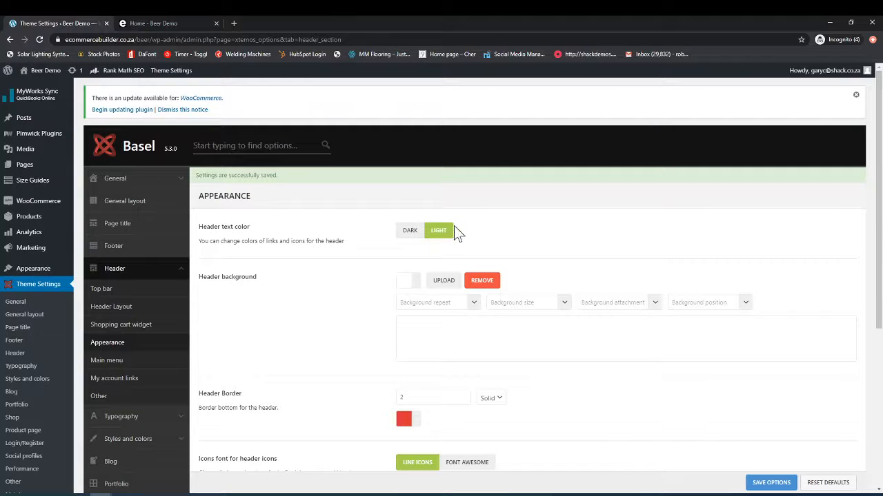
{"action": "left_click", "coordinate": [411, 235]}
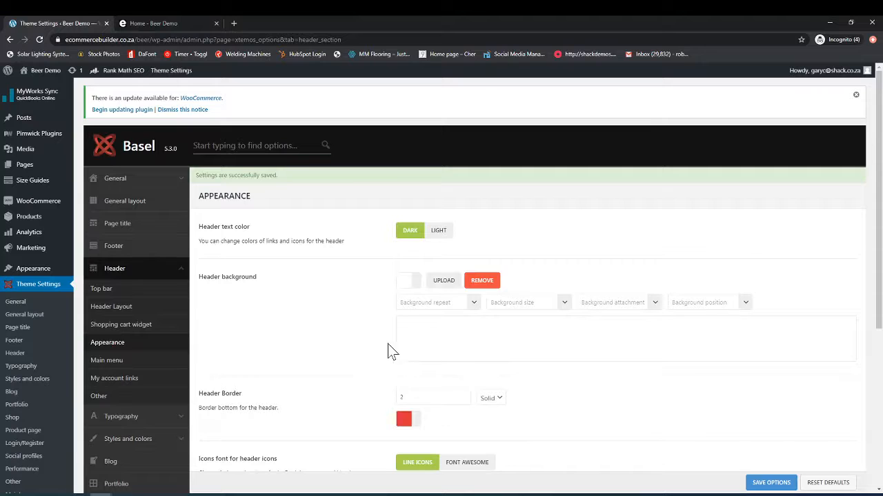
Set the Header Border colour to black (#000000) and review the remaining Appearance options
{"action": "scroll", "coordinate": [388, 352], "scroll_direction": "down", "scroll_amount": 2}
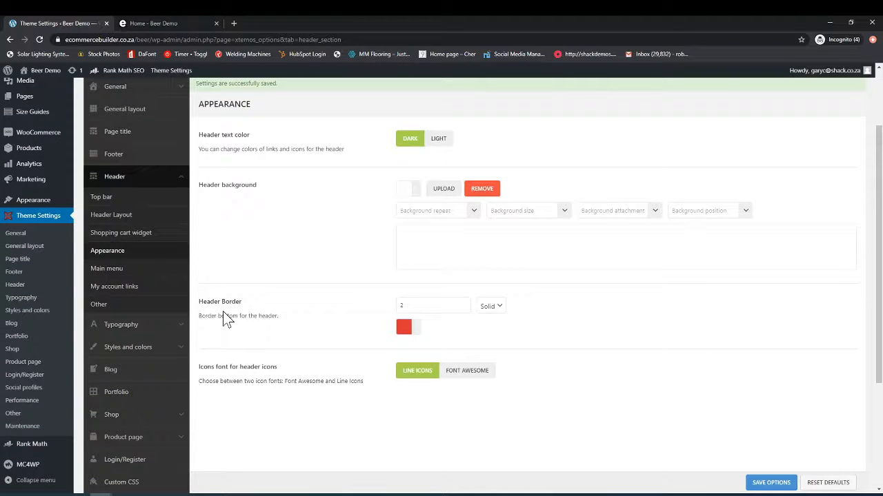
{"action": "left_click", "coordinate": [408, 328]}
{"action": "left_click", "coordinate": [406, 423]}
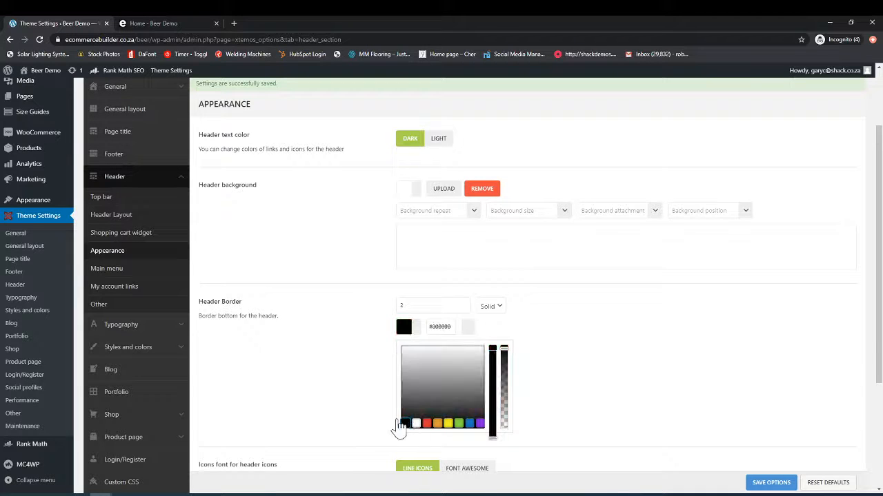
{"action": "left_click", "coordinate": [270, 378]}
{"action": "scroll", "coordinate": [270, 377], "scroll_direction": "down", "scroll_amount": 1}
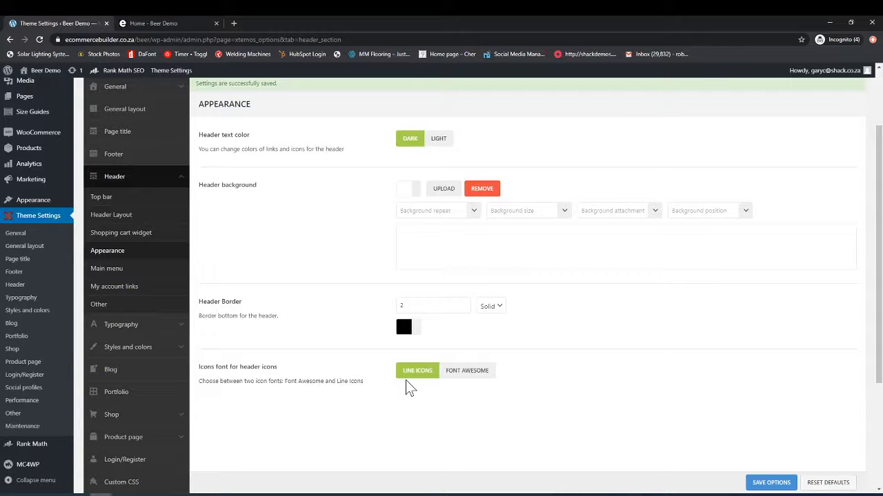
{"action": "scroll", "coordinate": [386, 441], "scroll_direction": "up", "scroll_amount": 2}
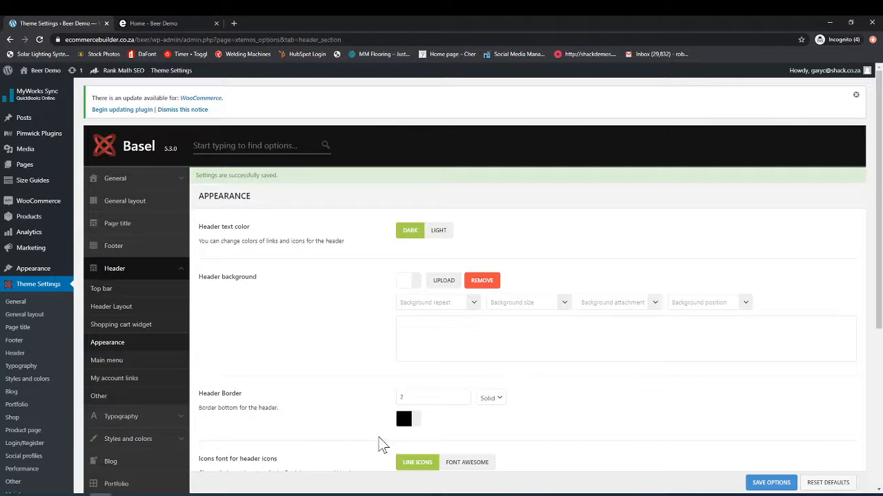
{"action": "scroll", "coordinate": [399, 339], "scroll_direction": "down", "scroll_amount": 1}
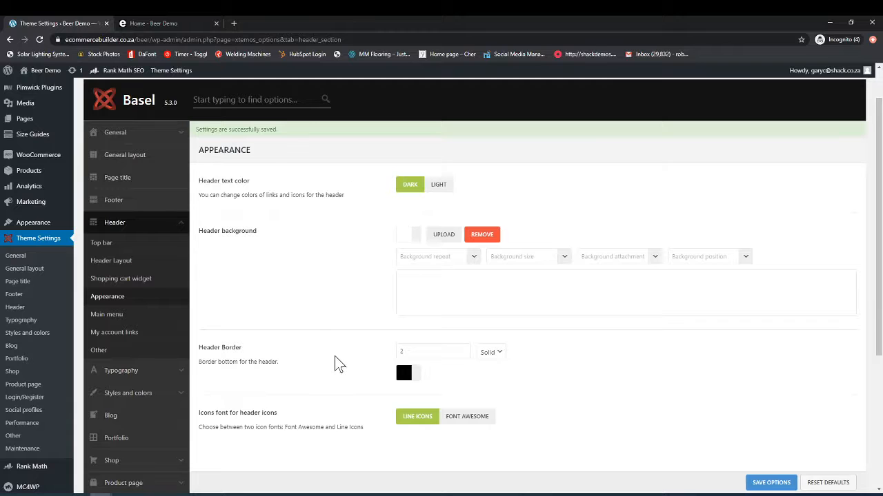
Open the header's Main menu settings and compare the Main menu align options with the menu on the home page
{"action": "left_click", "coordinate": [124, 317]}
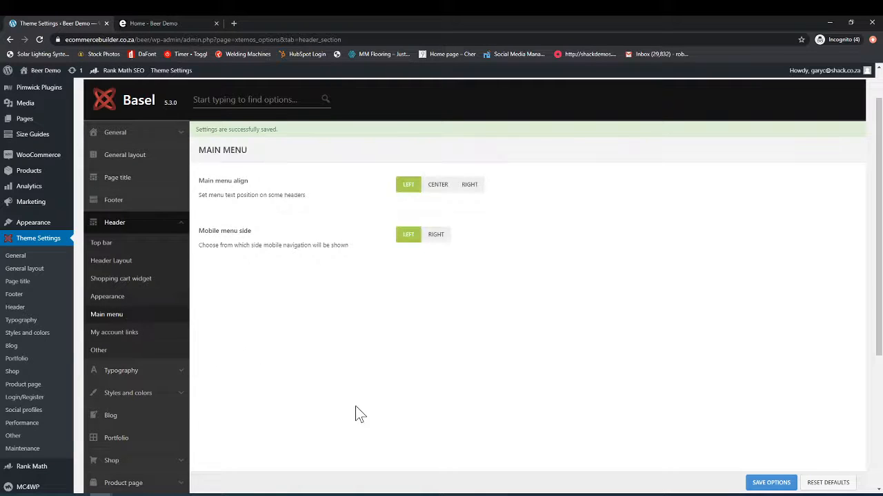
{"action": "scroll", "coordinate": [359, 413], "scroll_direction": "up", "scroll_amount": 1}
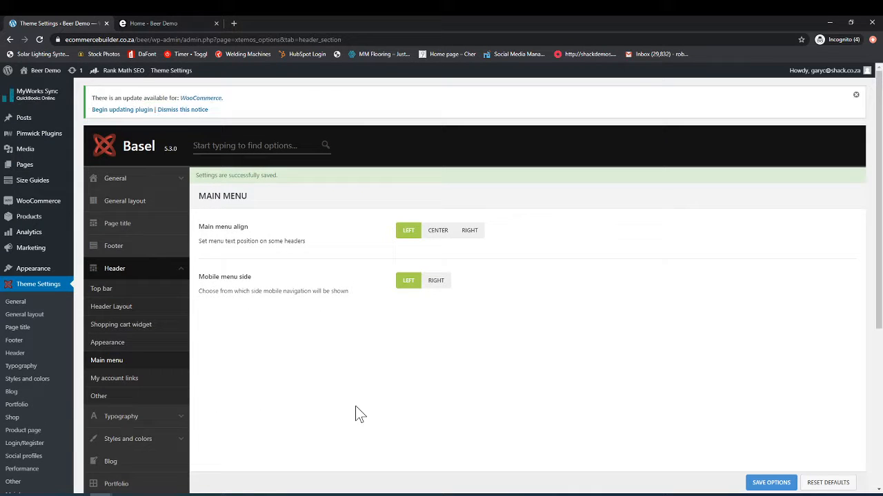
{"action": "left_click", "coordinate": [174, 23]}
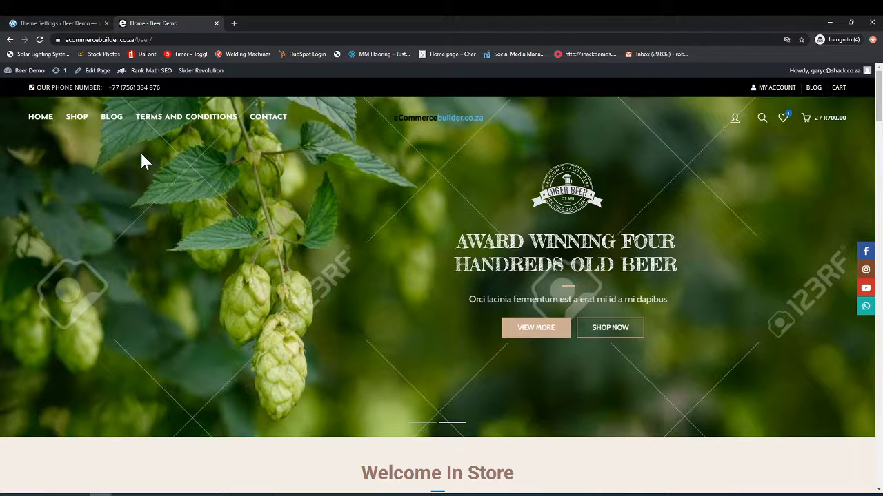
{"action": "left_click", "coordinate": [55, 21]}
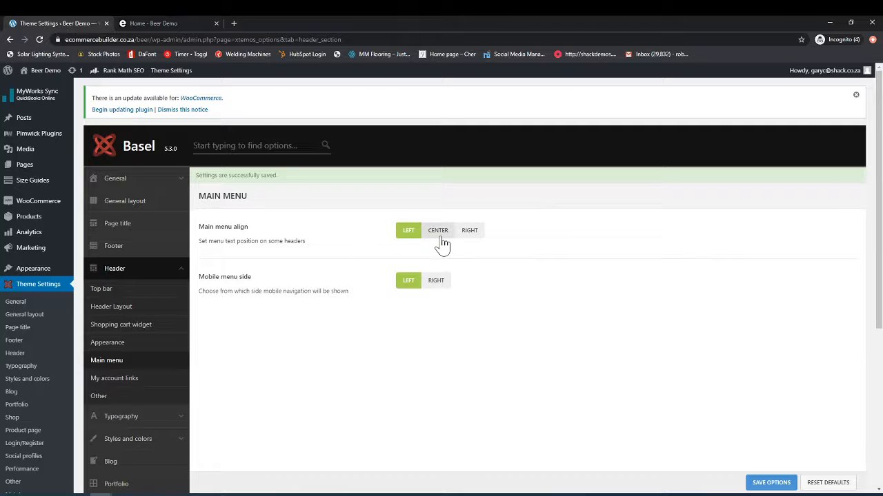
{"action": "left_click", "coordinate": [148, 23]}
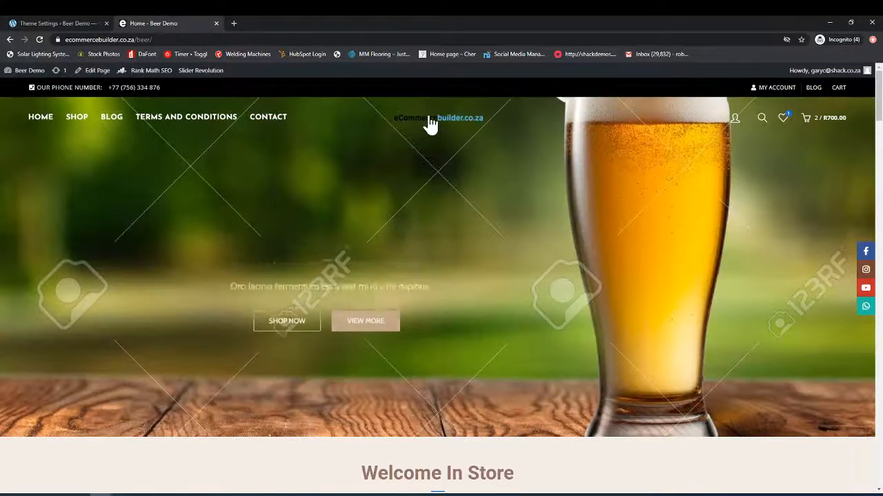
{"action": "left_click", "coordinate": [45, 22]}
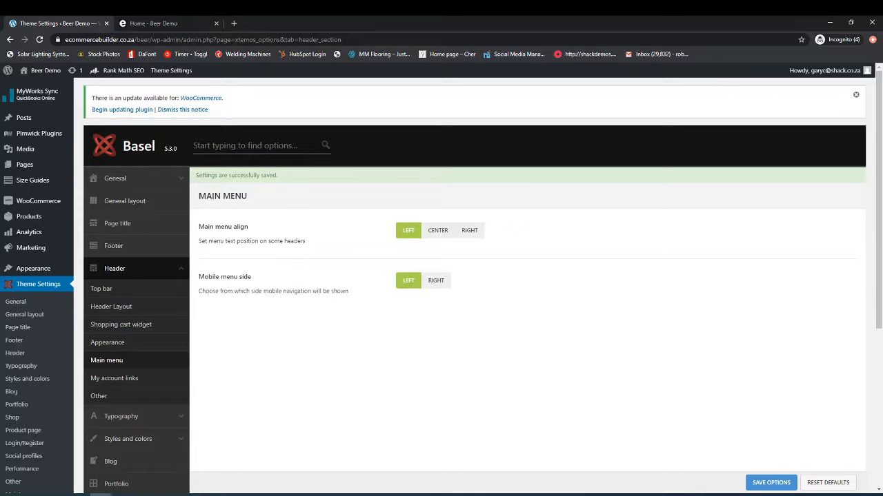
View the home page in a narrow, mobile-sized window to check the mobile menu, and return to the full-size Theme Settings
{"action": "left_click", "coordinate": [182, 22]}
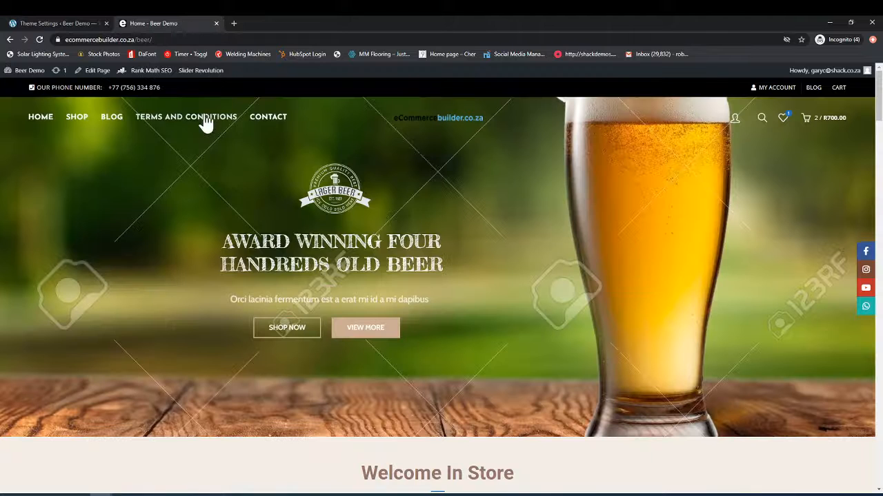
{"action": "left_click", "coordinate": [852, 23]}
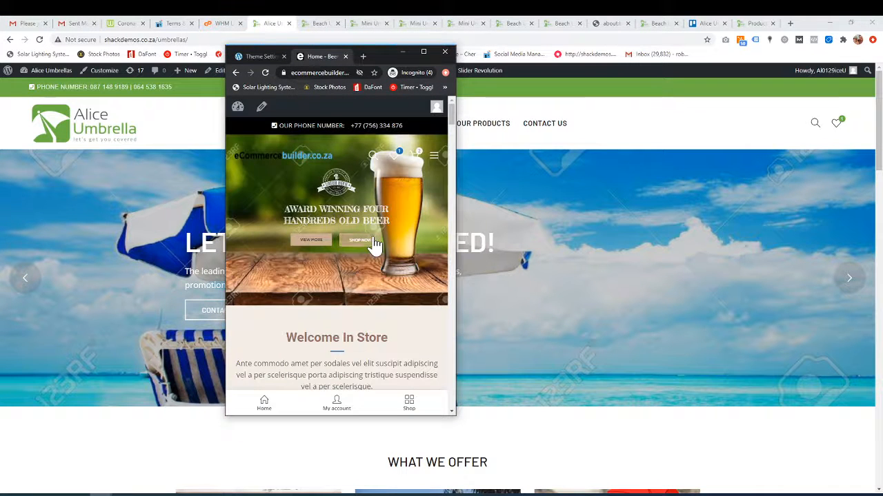
{"action": "scroll", "coordinate": [375, 247], "scroll_direction": "down", "scroll_amount": 2}
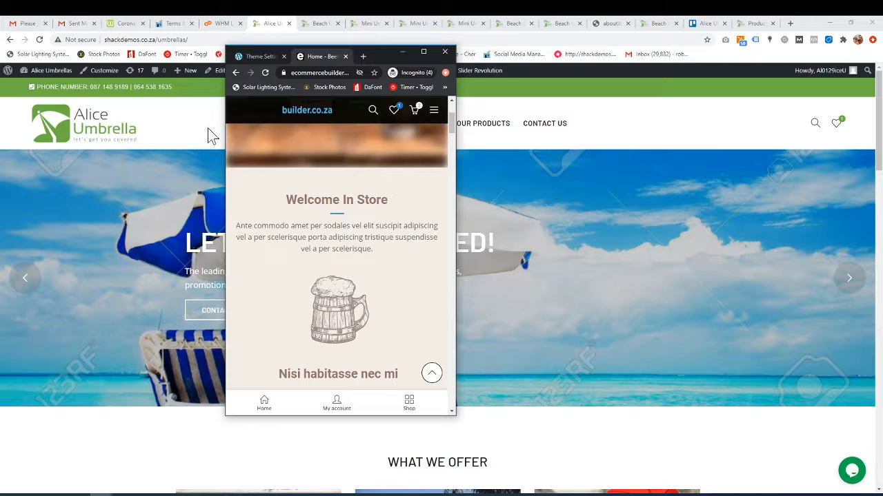
{"action": "left_click", "coordinate": [422, 52]}
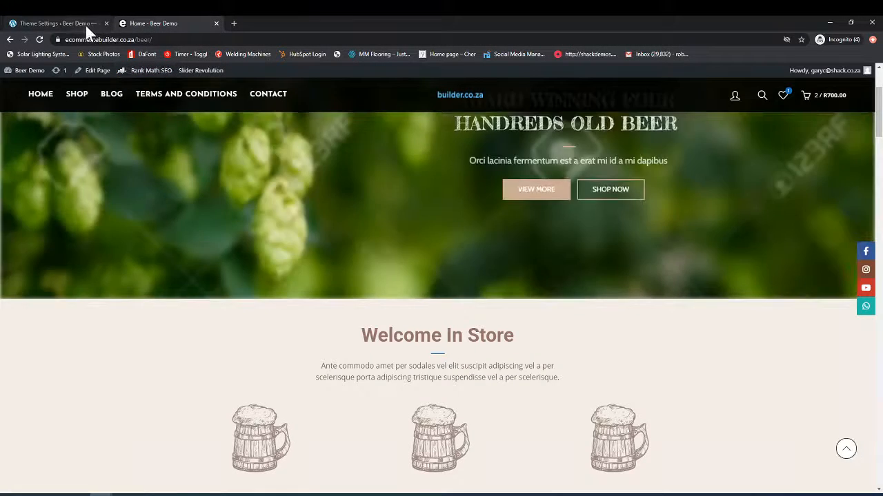
{"action": "left_click", "coordinate": [86, 24]}
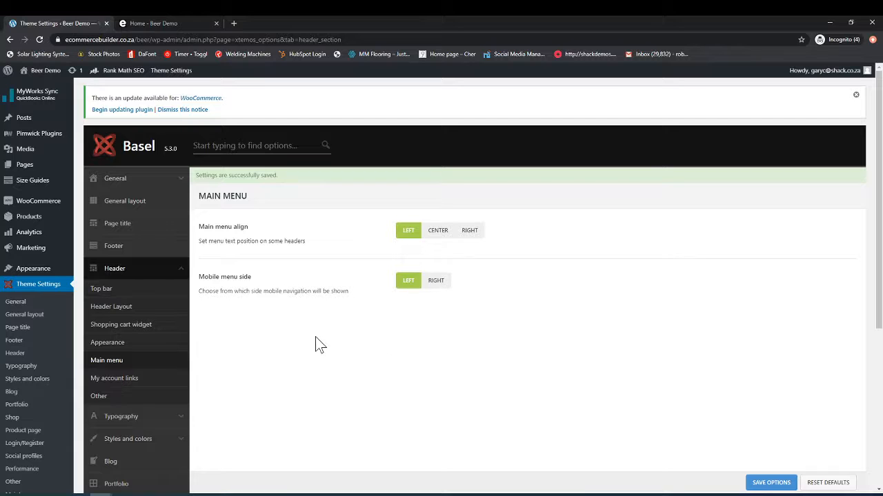
Open the header's My account links settings and compare them with the account icon in the home page header
{"action": "scroll", "coordinate": [276, 351], "scroll_direction": "down", "scroll_amount": 1}
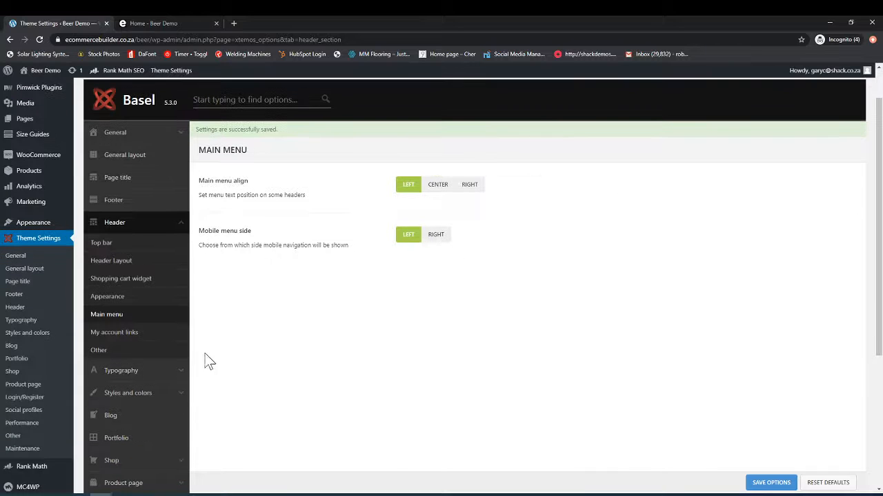
{"action": "left_click", "coordinate": [131, 336]}
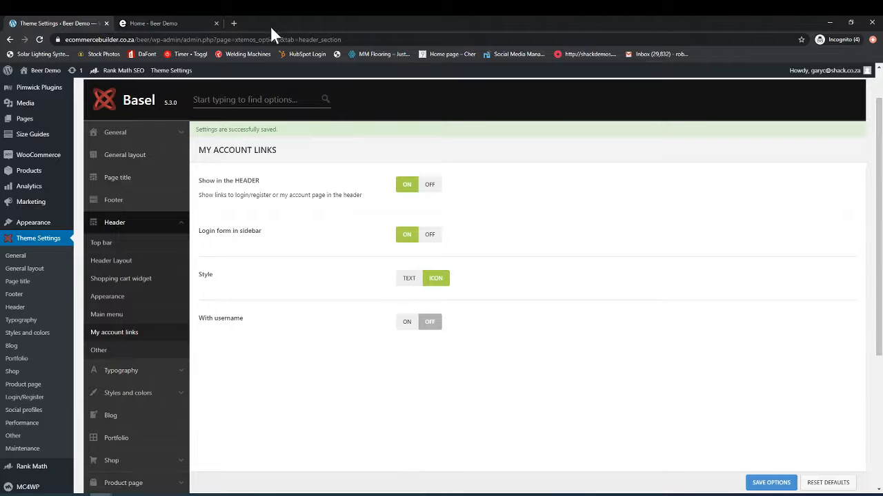
{"action": "left_click", "coordinate": [183, 21]}
{"action": "scroll", "coordinate": [759, 280], "scroll_direction": "up", "scroll_amount": 2}
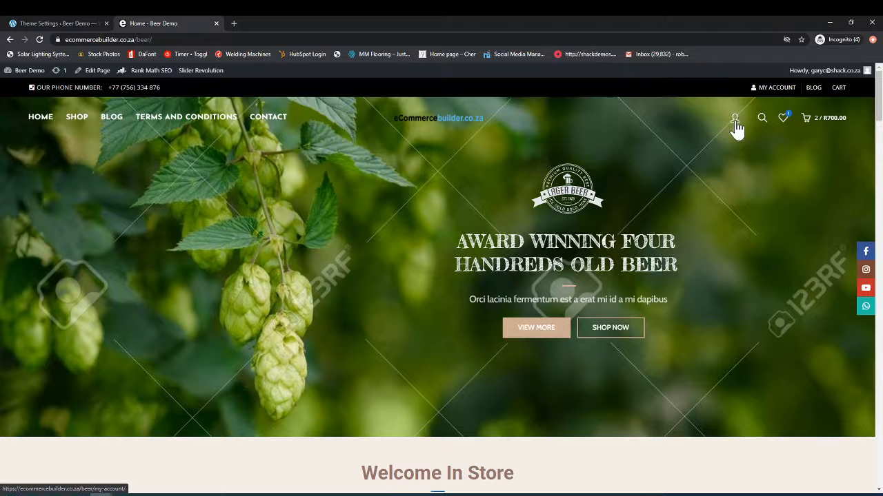
{"action": "left_click", "coordinate": [90, 27]}
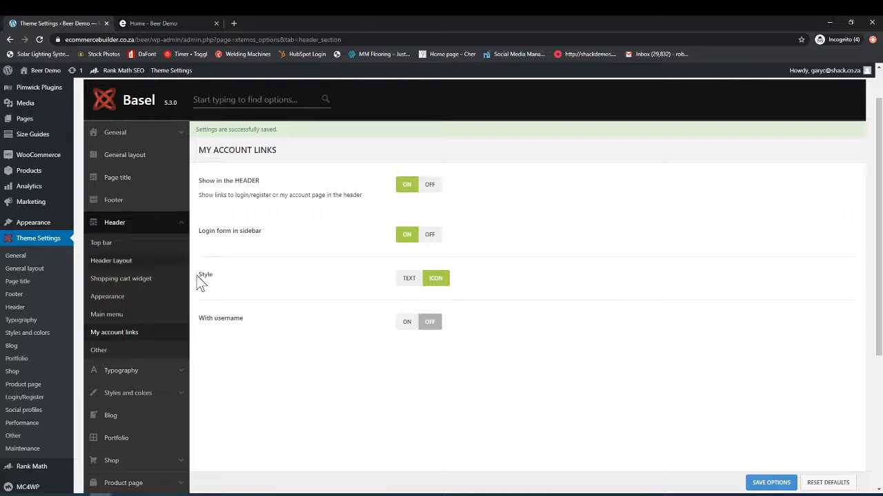
{"action": "left_click", "coordinate": [181, 25]}
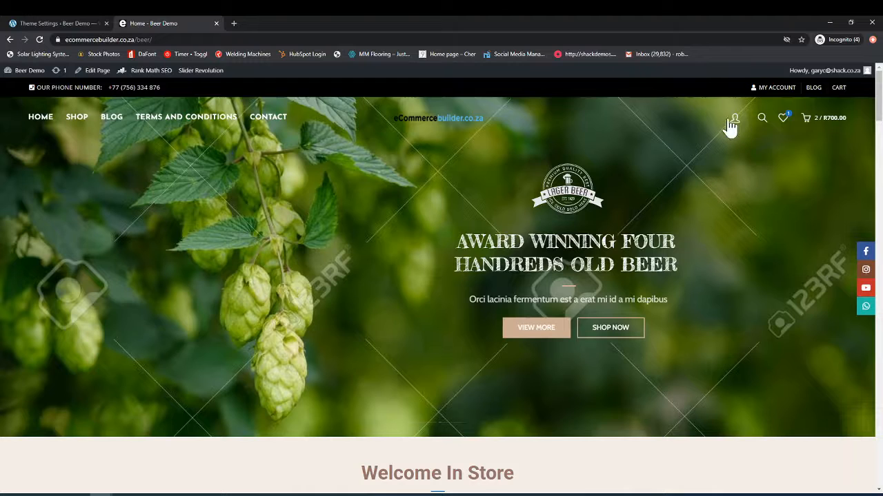
Set the My account links Style to Text, turn With username on and save the options
{"action": "left_click", "coordinate": [89, 23]}
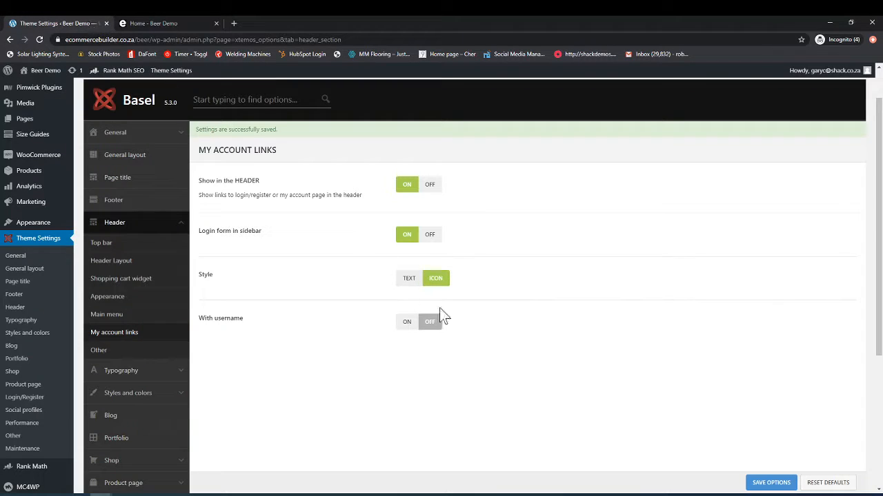
{"action": "left_click", "coordinate": [407, 278]}
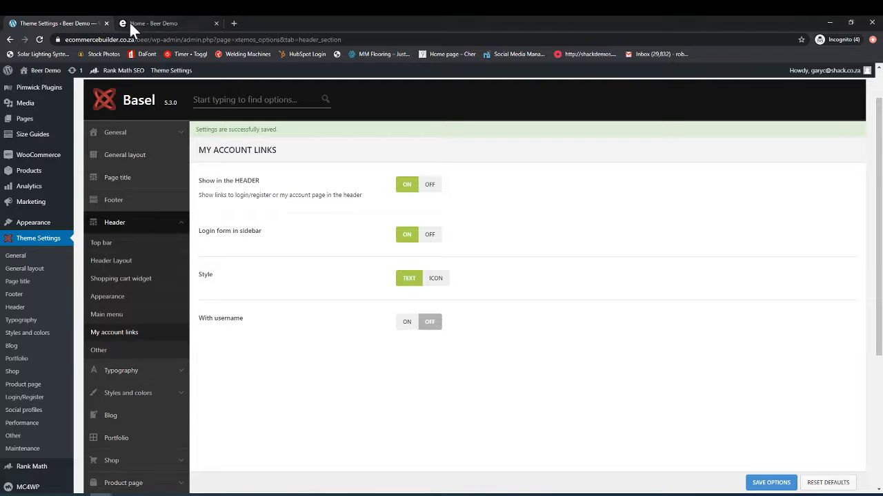
{"action": "left_click", "coordinate": [175, 24]}
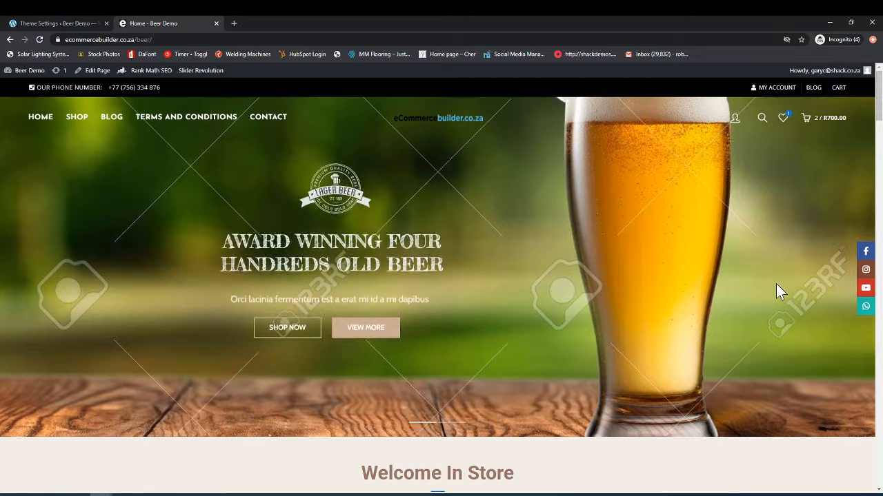
{"action": "left_click", "coordinate": [62, 19]}
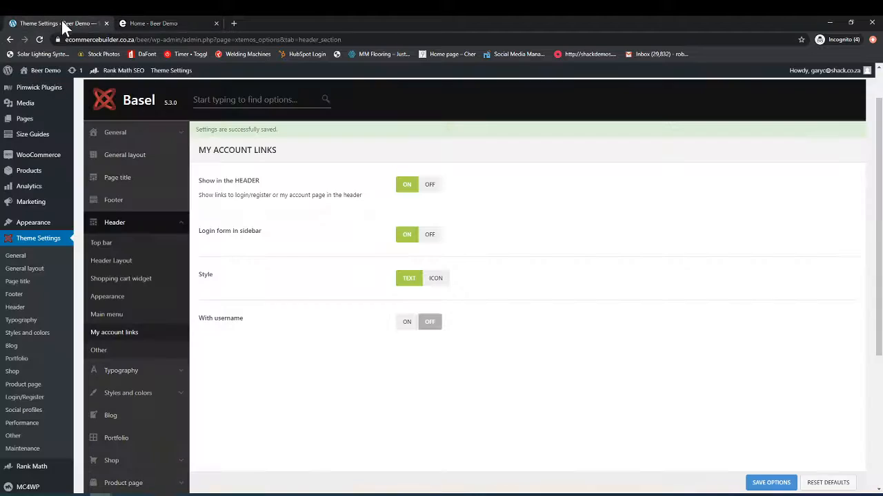
{"action": "left_click", "coordinate": [408, 322]}
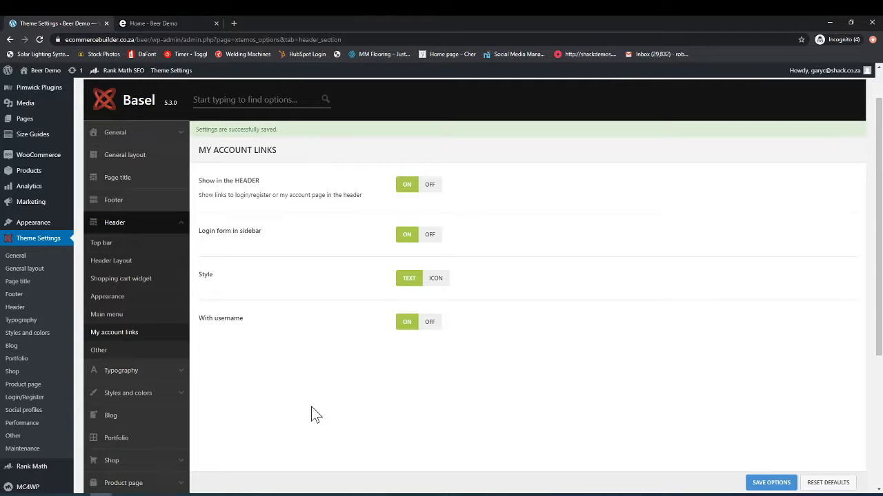
{"action": "left_click", "coordinate": [772, 483]}
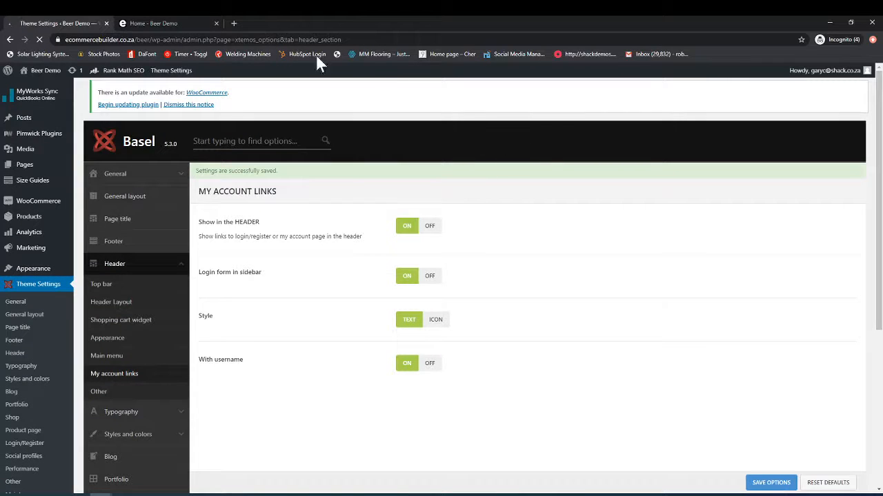
Reload the home page and check the header's background, account links and sticky state
{"action": "left_click", "coordinate": [196, 22]}
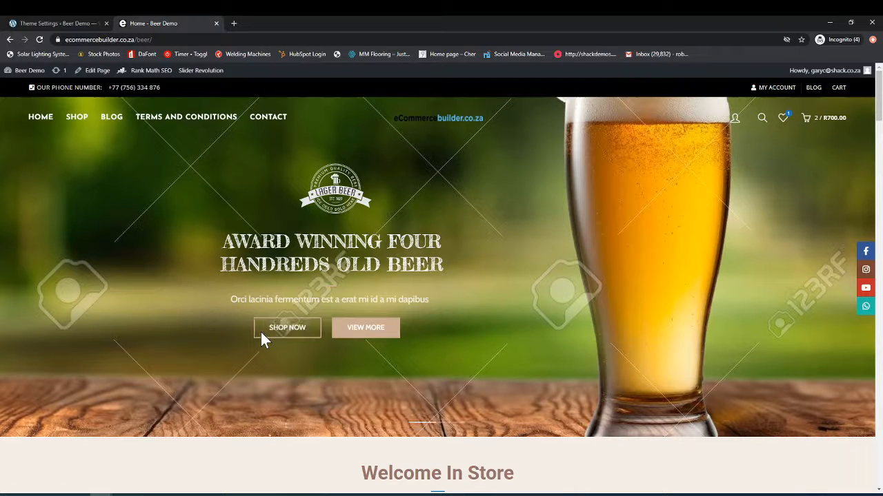
{"action": "left_click", "coordinate": [38, 38]}
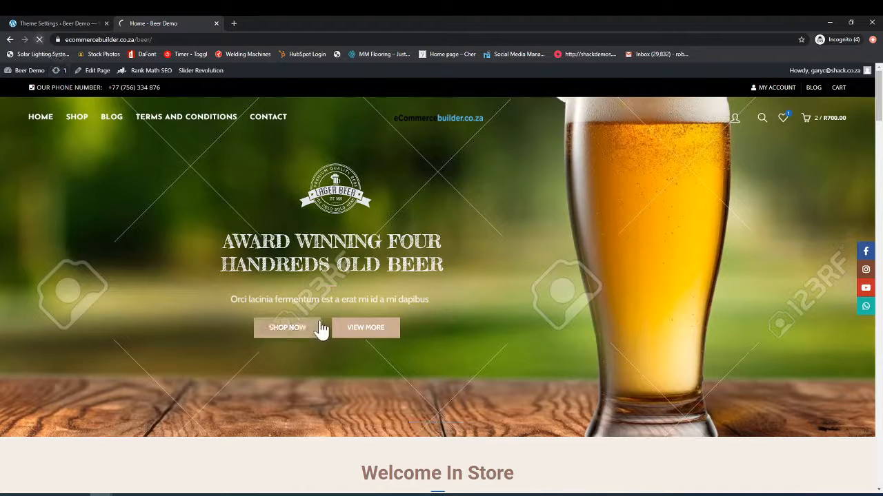
{"action": "left_click", "coordinate": [81, 24]}
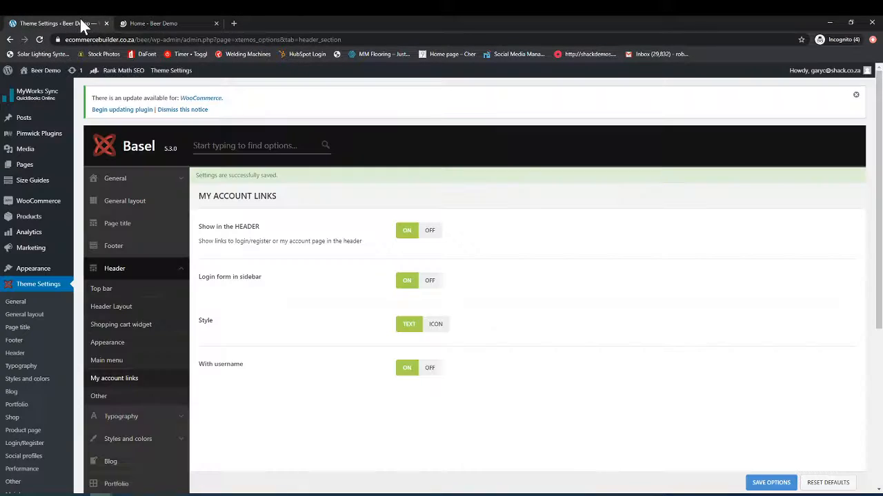
{"action": "left_click", "coordinate": [141, 24]}
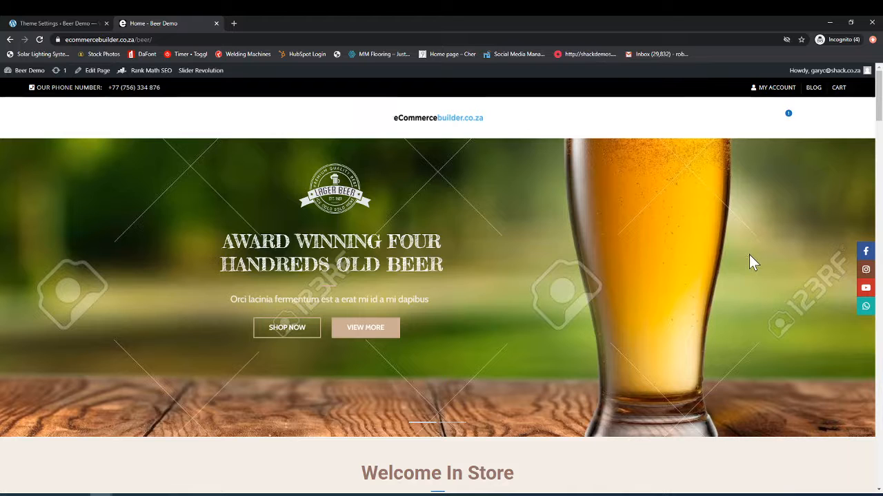
{"action": "scroll", "coordinate": [749, 254], "scroll_direction": "down", "scroll_amount": 2}
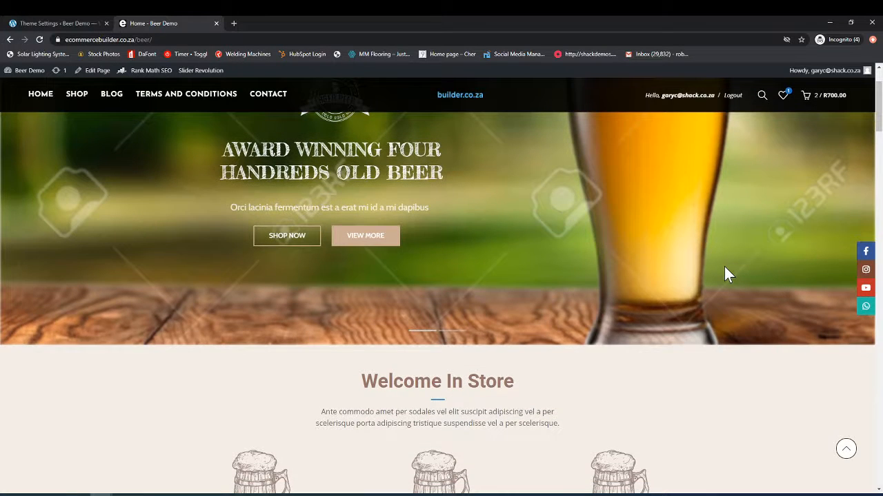
Compare the home page header with the My account links settings and set their Style to Icon
{"action": "scroll", "coordinate": [724, 269], "scroll_direction": "up", "scroll_amount": 2}
{"action": "scroll", "coordinate": [638, 281], "scroll_direction": "down", "scroll_amount": 2}
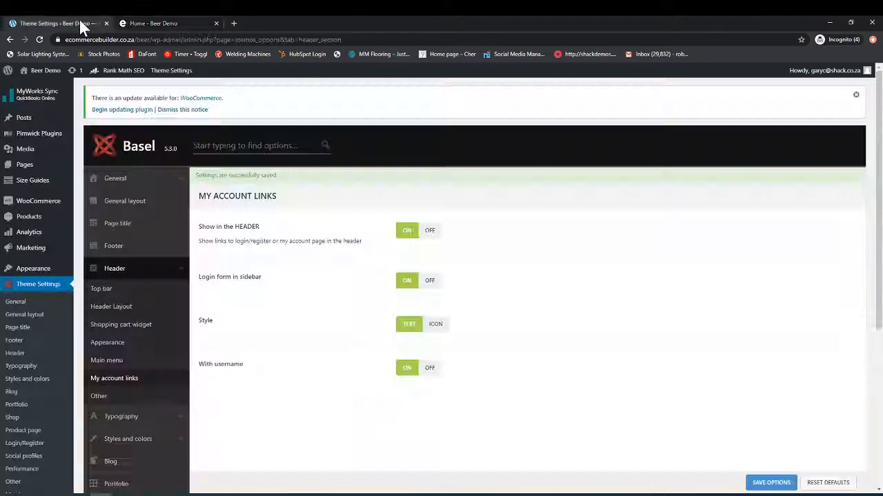
{"action": "left_click", "coordinate": [79, 20]}
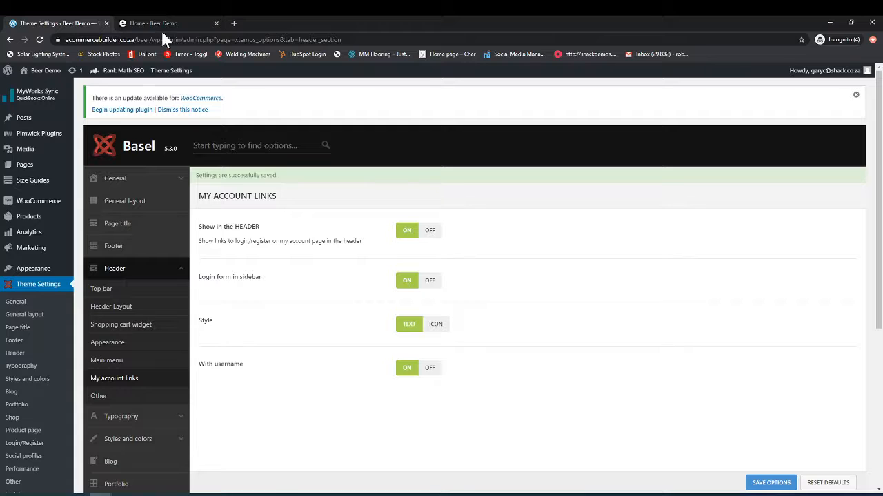
{"action": "left_click", "coordinate": [165, 24]}
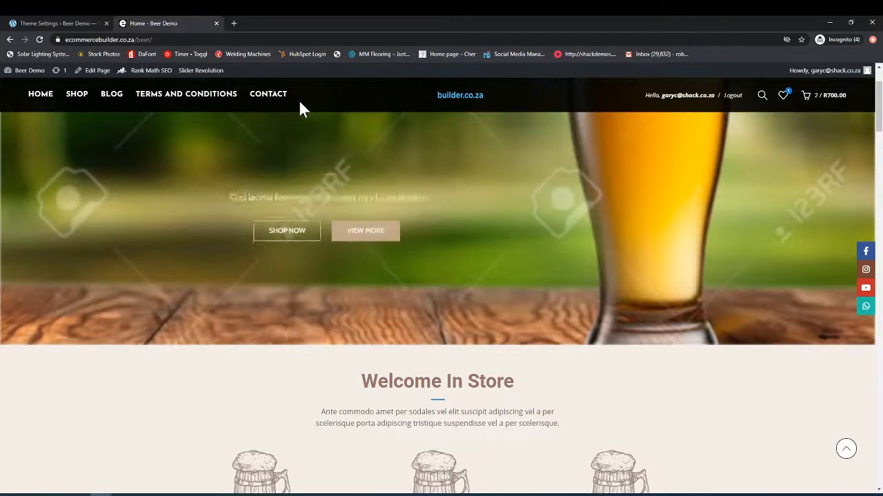
{"action": "left_click", "coordinate": [80, 23]}
{"action": "left_click", "coordinate": [437, 326]}
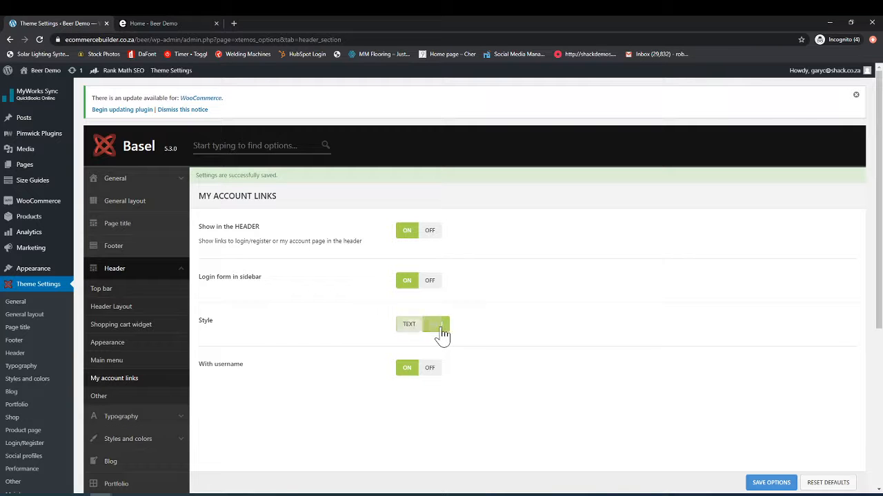
Check the account links on the home page, switch to the logged-out My account page in Edge and test the account icon's Sign In sidebar
{"action": "left_click", "coordinate": [154, 28]}
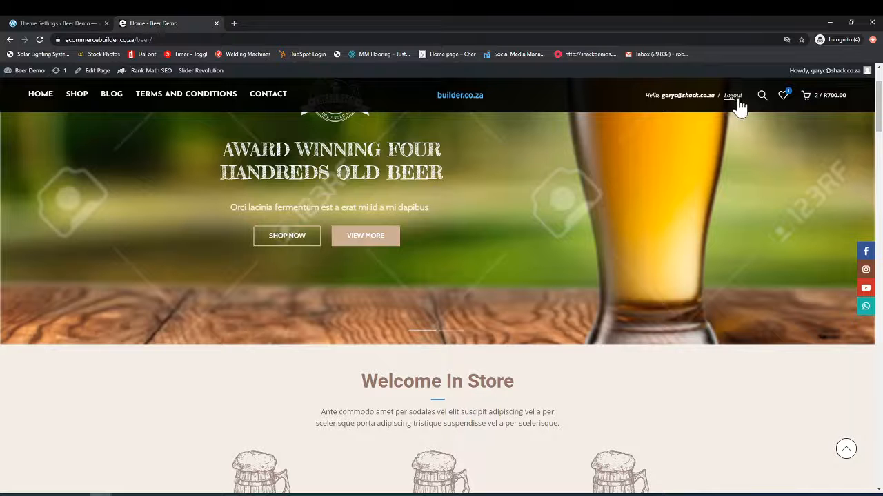
{"action": "left_click", "coordinate": [75, 21]}
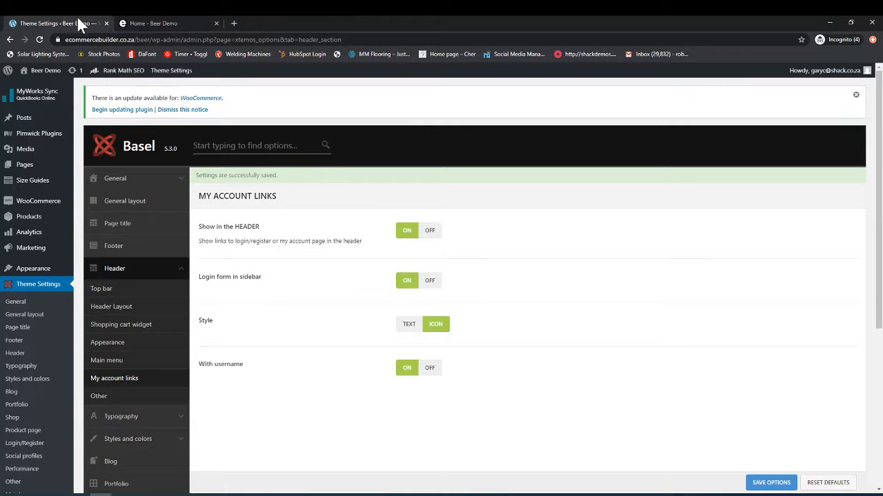
{"action": "left_click", "coordinate": [159, 24]}
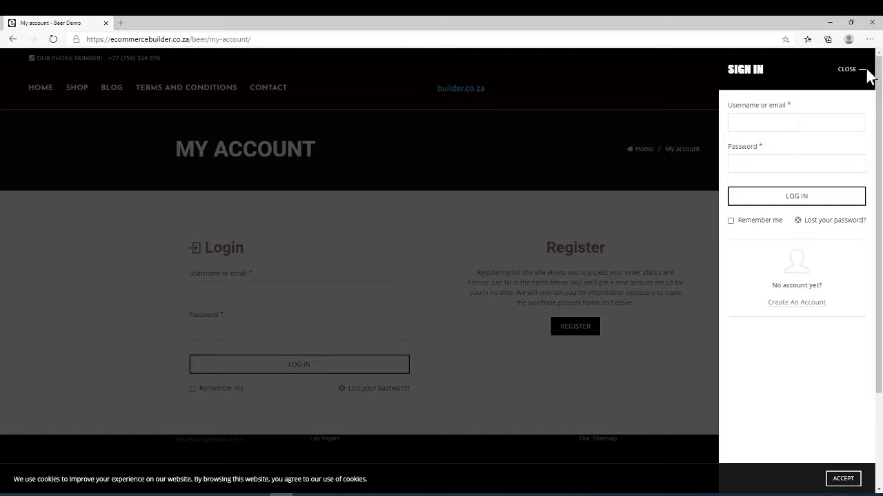
{"action": "left_click", "coordinate": [852, 71]}
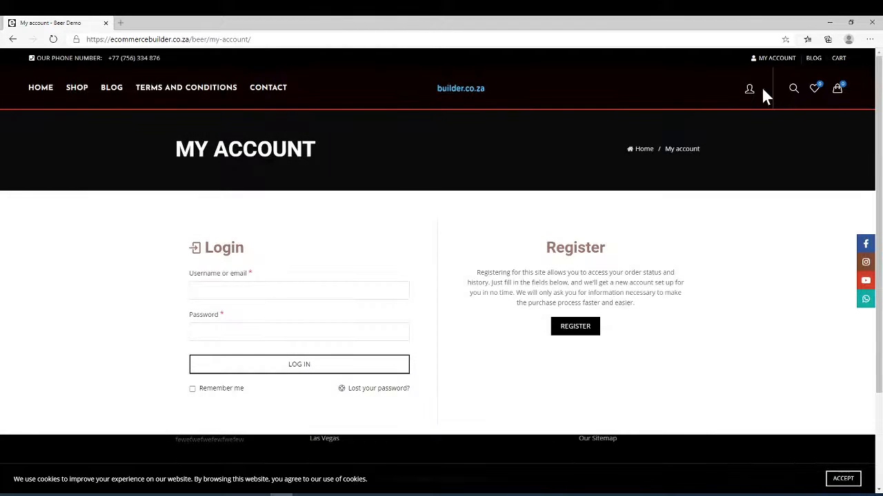
{"action": "left_click", "coordinate": [750, 91]}
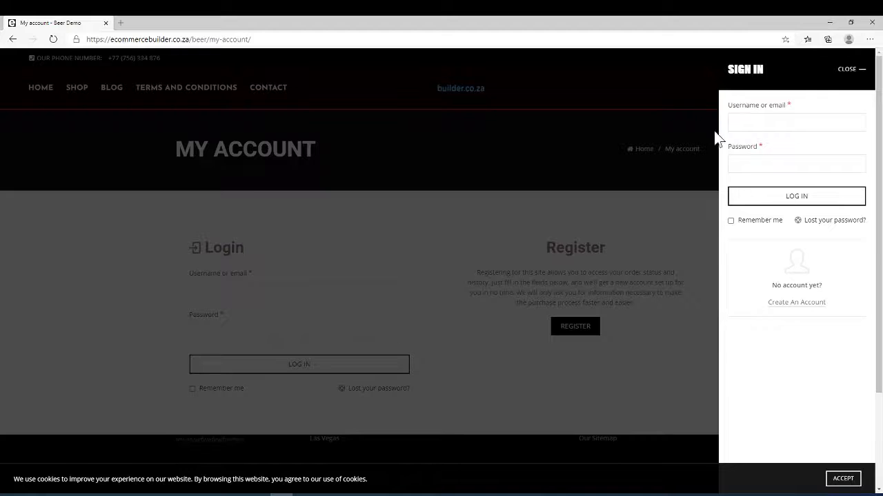
{"action": "left_click", "coordinate": [853, 70]}
{"action": "left_click", "coordinate": [750, 91]}
{"action": "left_click", "coordinate": [847, 69]}
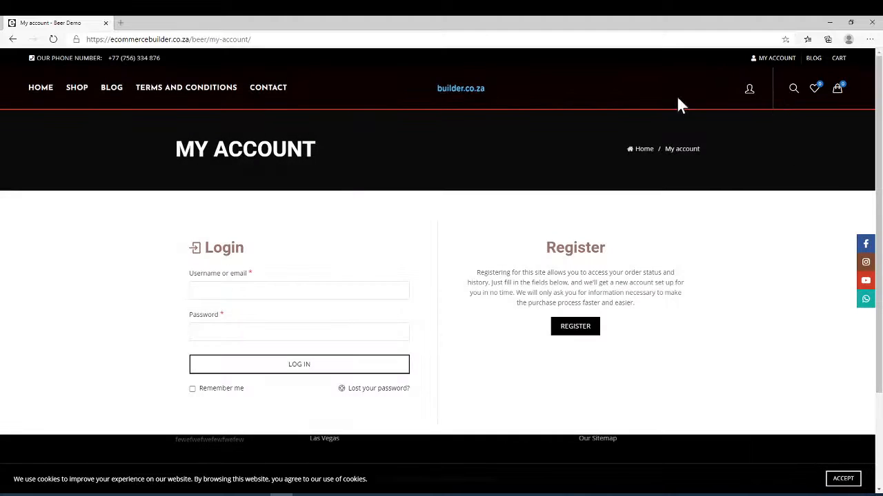
Reload the logged-out My account page, view the sidebar behind the Login / Register link and return to the Theme Settings in Chrome
{"action": "left_click", "coordinate": [53, 39]}
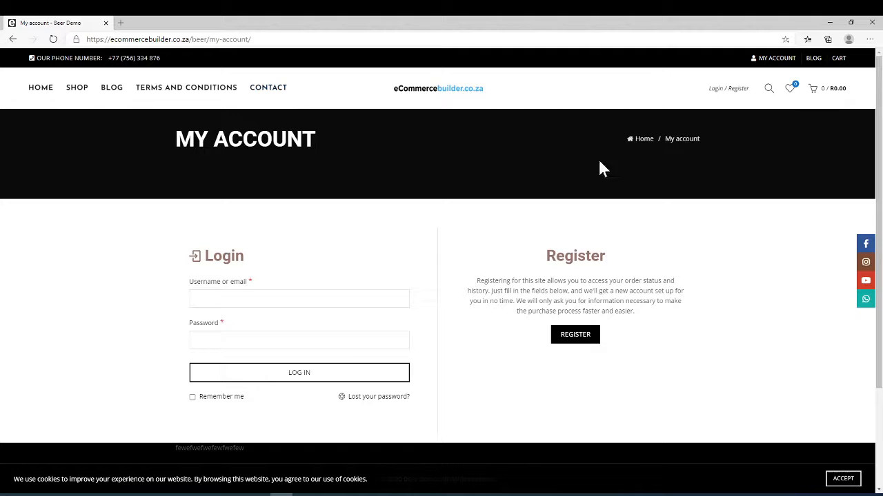
{"action": "left_click", "coordinate": [732, 98]}
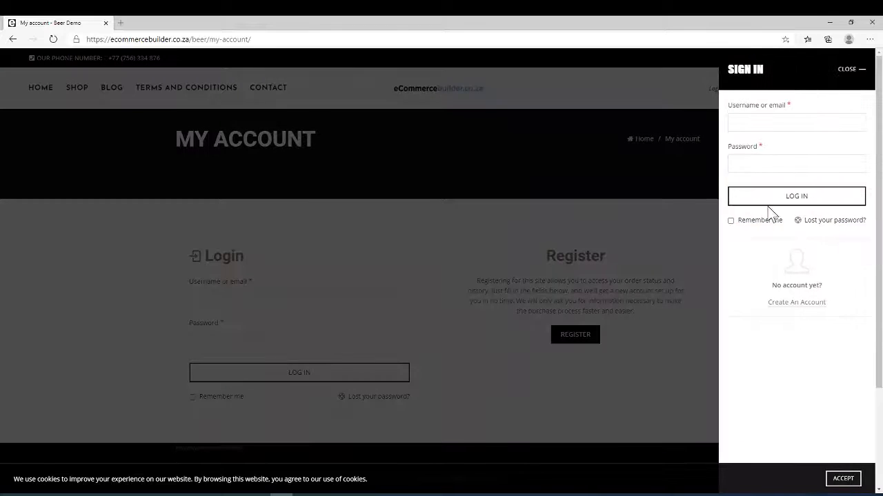
{"action": "left_click", "coordinate": [856, 74]}
{"action": "left_click", "coordinate": [830, 23]}
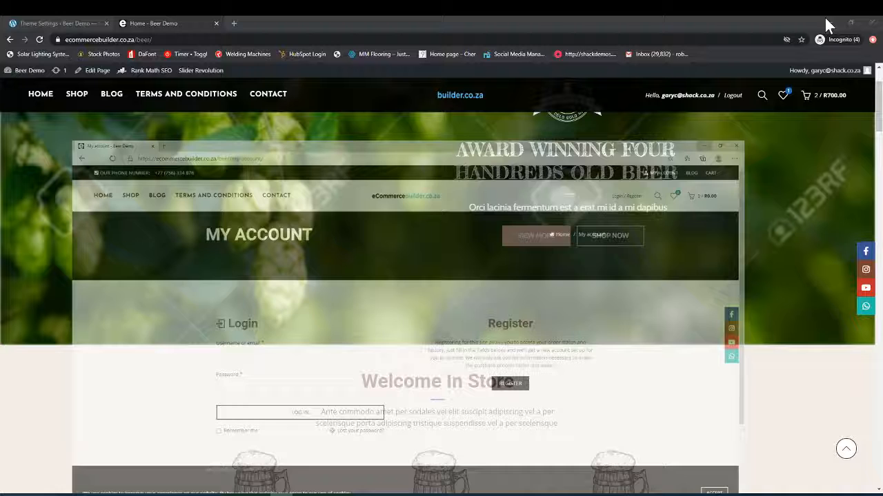
{"action": "left_click", "coordinate": [68, 21]}
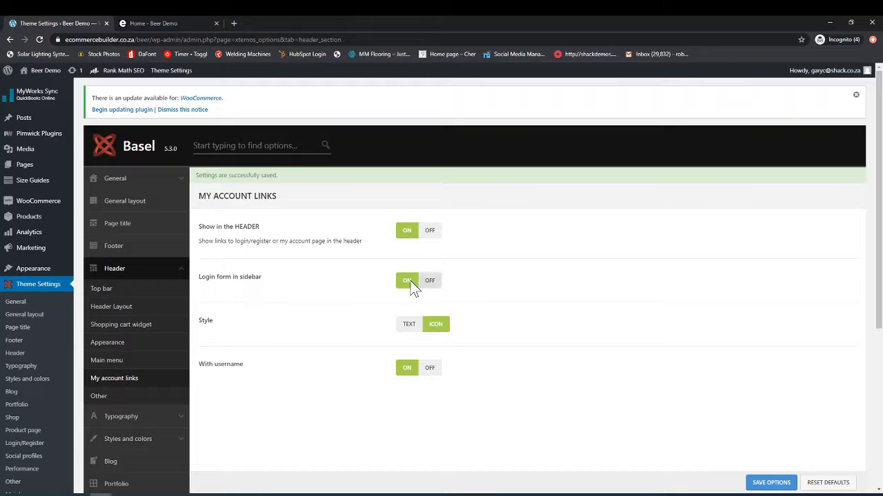
Open the header's Other settings and review the categories menu, header text and search options
{"action": "scroll", "coordinate": [243, 364], "scroll_direction": "down", "scroll_amount": 1}
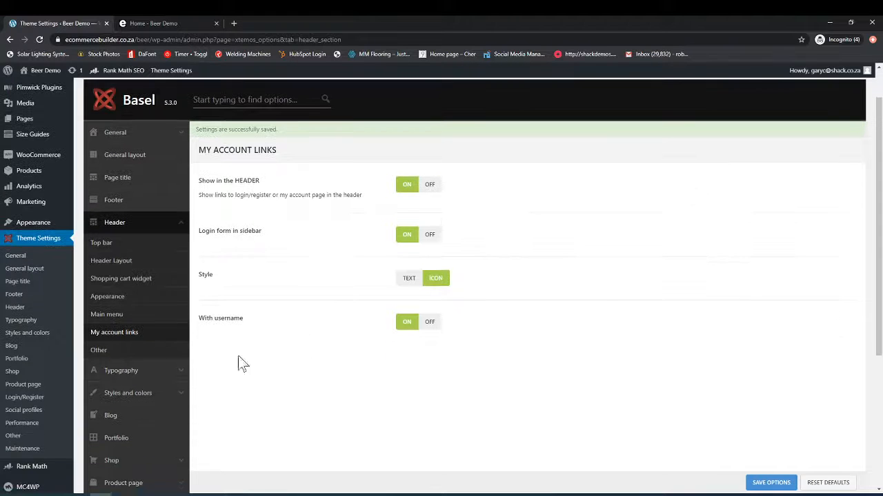
{"action": "left_click", "coordinate": [109, 354]}
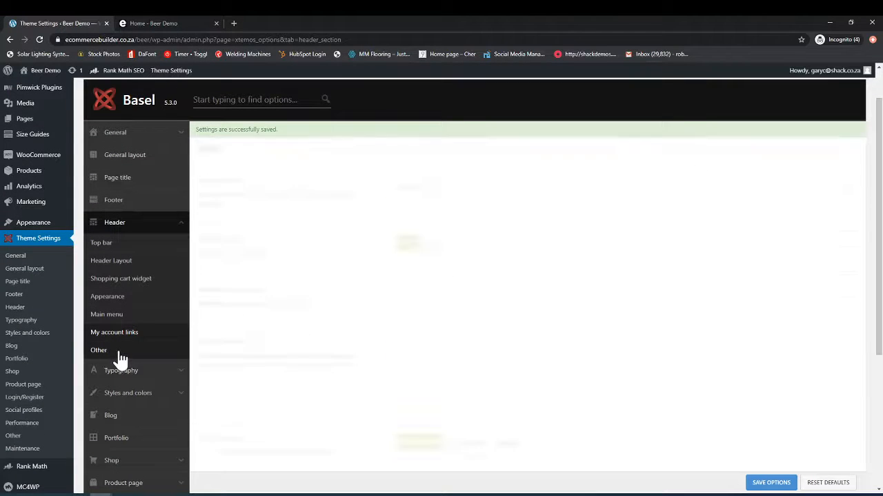
{"action": "scroll", "coordinate": [361, 404], "scroll_direction": "up", "scroll_amount": 1}
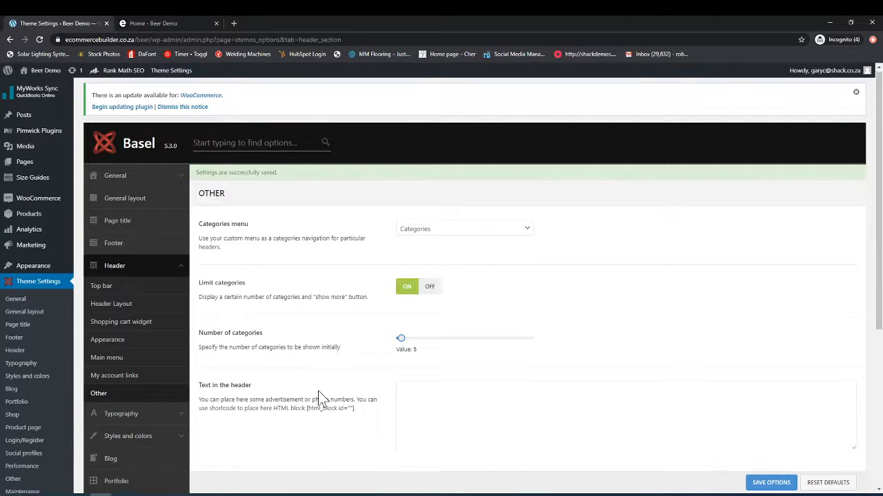
{"action": "scroll", "coordinate": [319, 393], "scroll_direction": "down", "scroll_amount": 1}
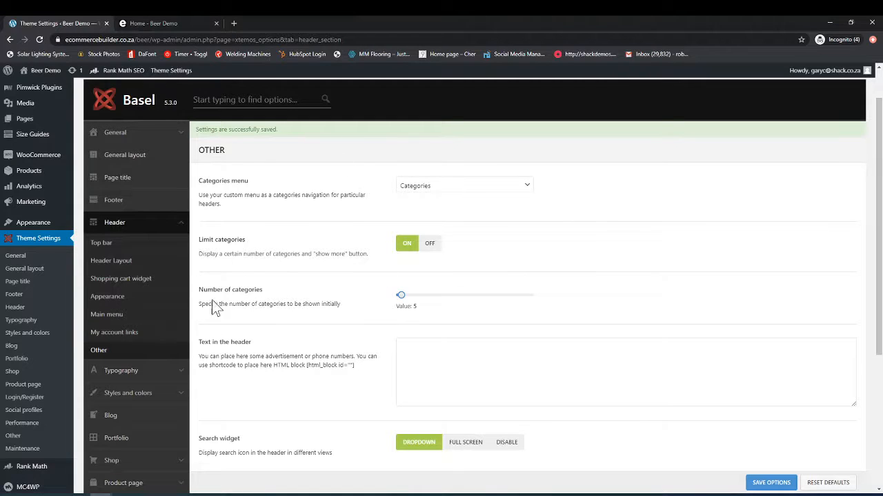
{"action": "scroll", "coordinate": [249, 314], "scroll_direction": "down", "scroll_amount": 2}
{"action": "scroll", "coordinate": [348, 351], "scroll_direction": "down", "scroll_amount": 1}
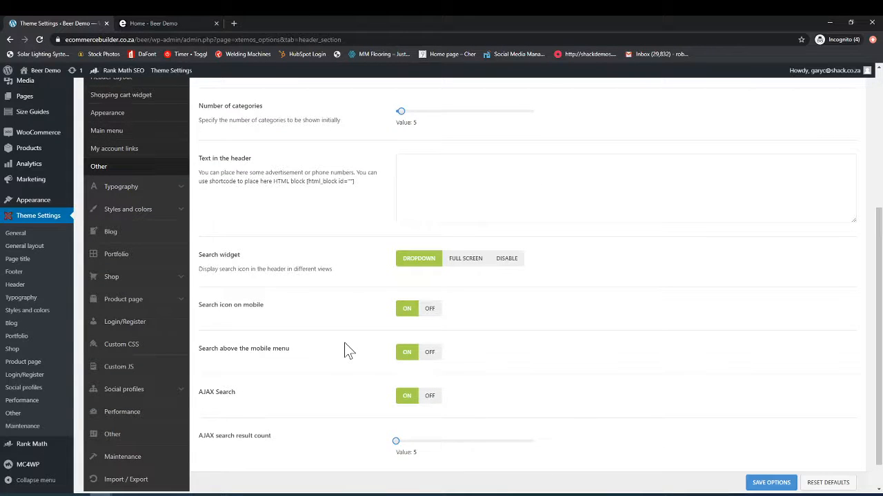
View the dropdown product search in the home page header and compare it with the Search widget settings
{"action": "left_click", "coordinate": [163, 22]}
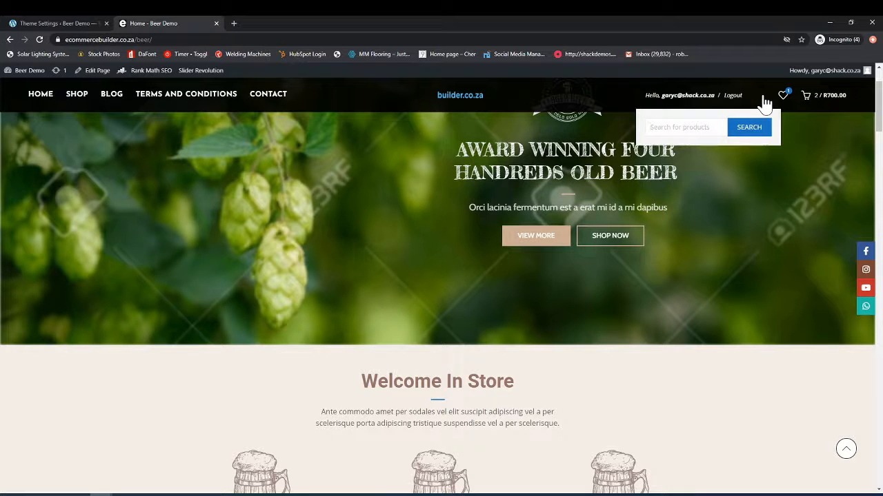
{"action": "left_click", "coordinate": [66, 23]}
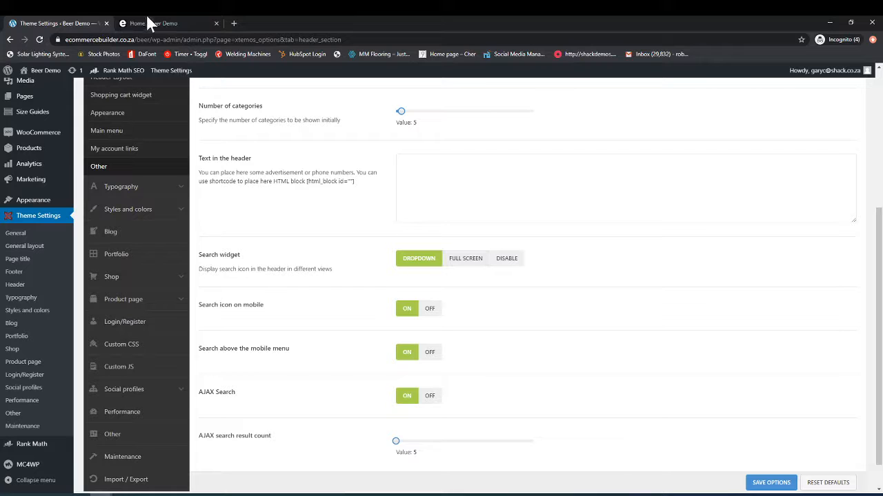
{"action": "left_click", "coordinate": [173, 24]}
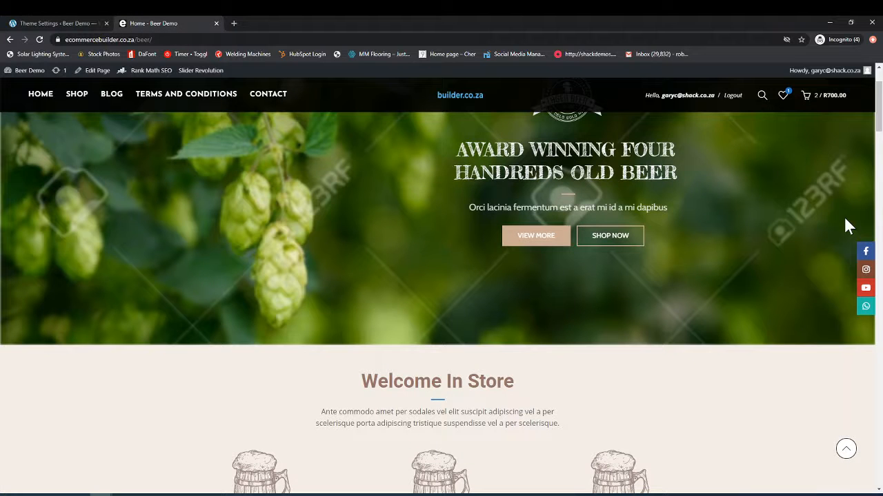
{"action": "left_click", "coordinate": [762, 98]}
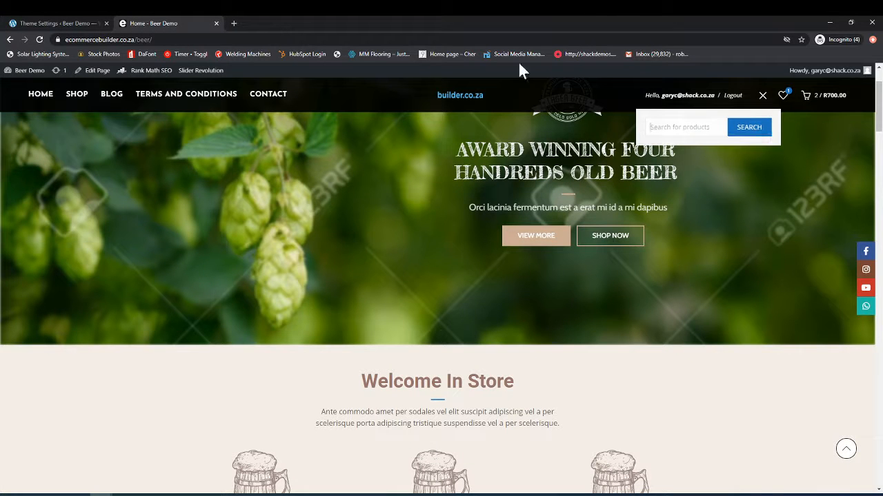
{"action": "left_click", "coordinate": [79, 22]}
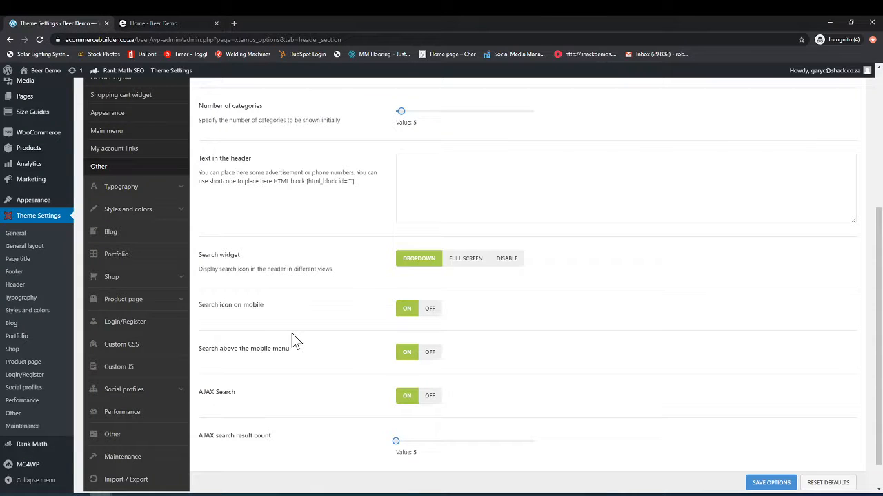
Set the Search widget to Full Screen, review the remaining search settings and save the options
{"action": "left_click", "coordinate": [476, 264]}
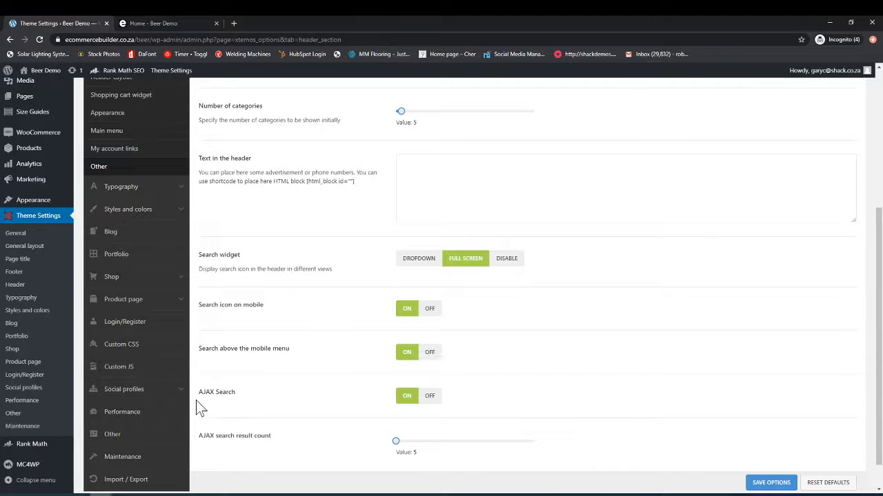
{"action": "scroll", "coordinate": [331, 393], "scroll_direction": "down", "scroll_amount": 1}
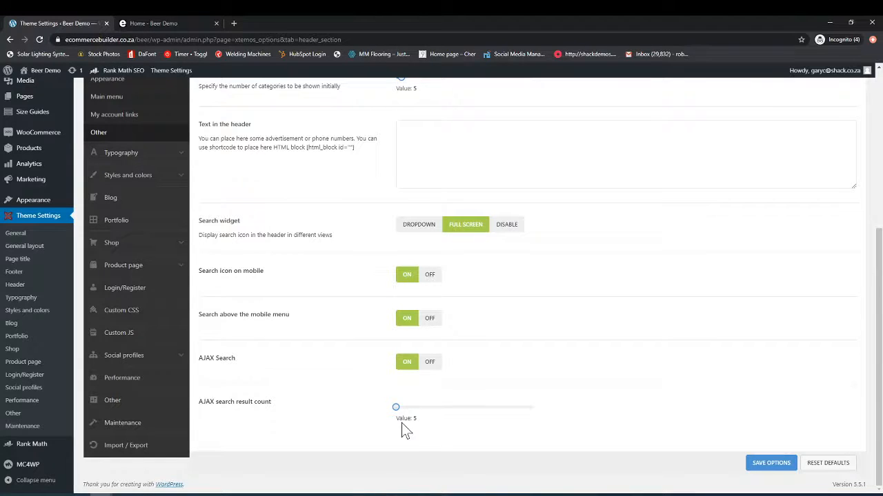
{"action": "scroll", "coordinate": [337, 406], "scroll_direction": "up", "scroll_amount": 3}
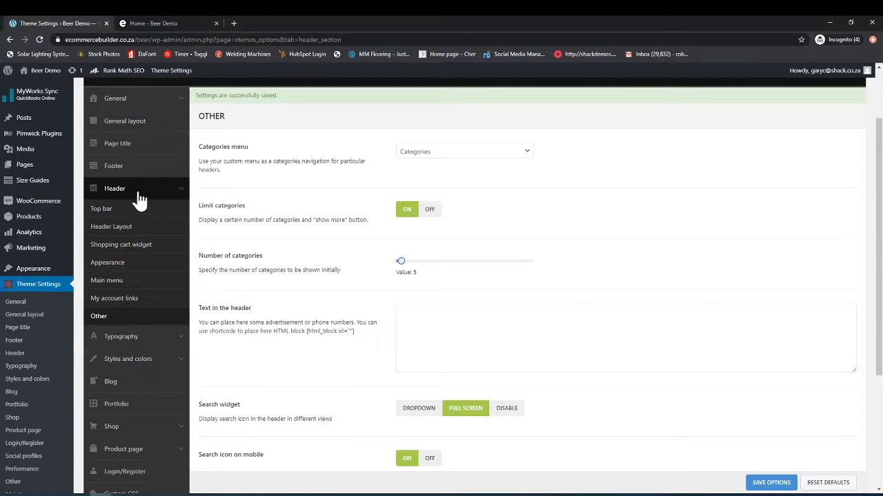
{"action": "scroll", "coordinate": [380, 432], "scroll_direction": "down", "scroll_amount": 2}
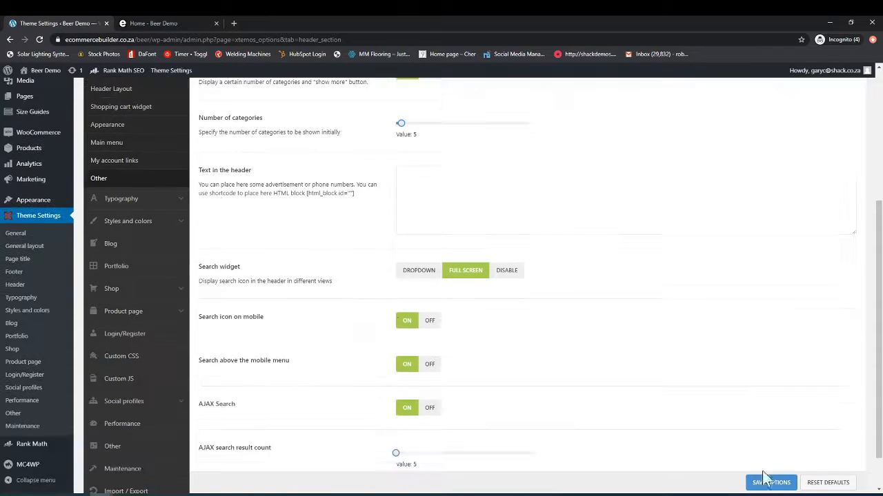
{"action": "left_click", "coordinate": [771, 483]}
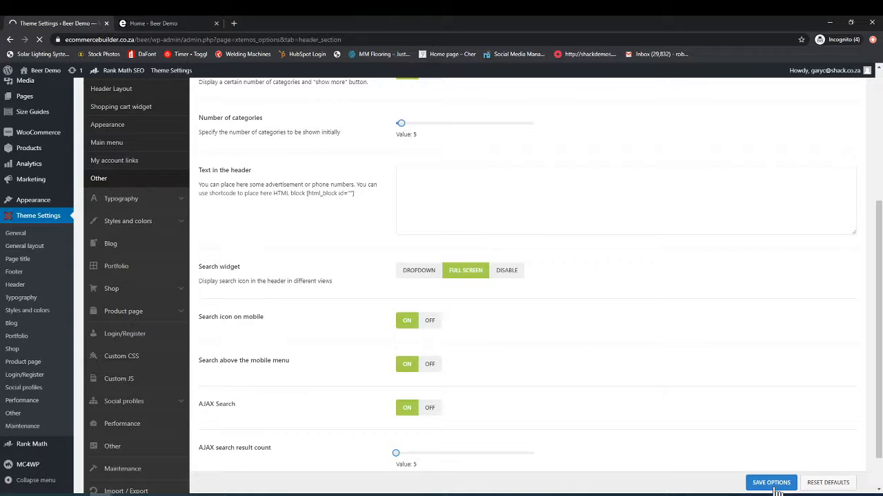
Test the header's full-screen product search on the home page with the term "tshirt" and close it
{"action": "left_click", "coordinate": [158, 23]}
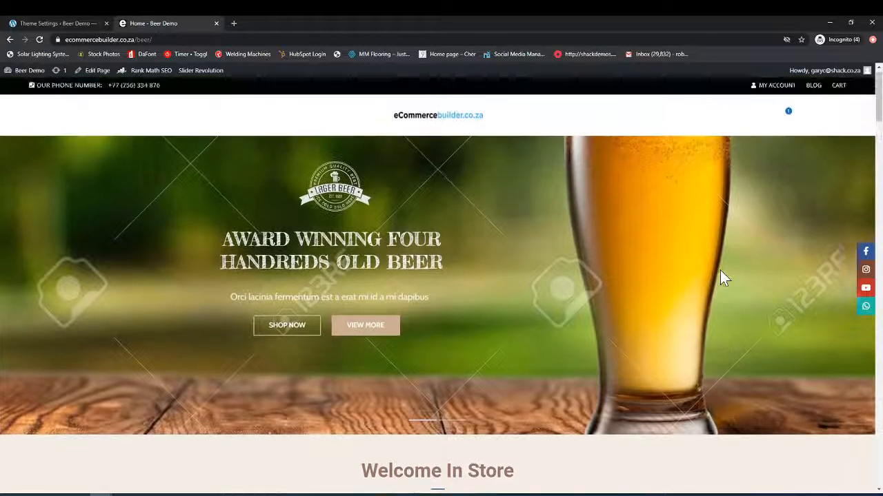
{"action": "scroll", "coordinate": [722, 278], "scroll_direction": "down", "scroll_amount": 4}
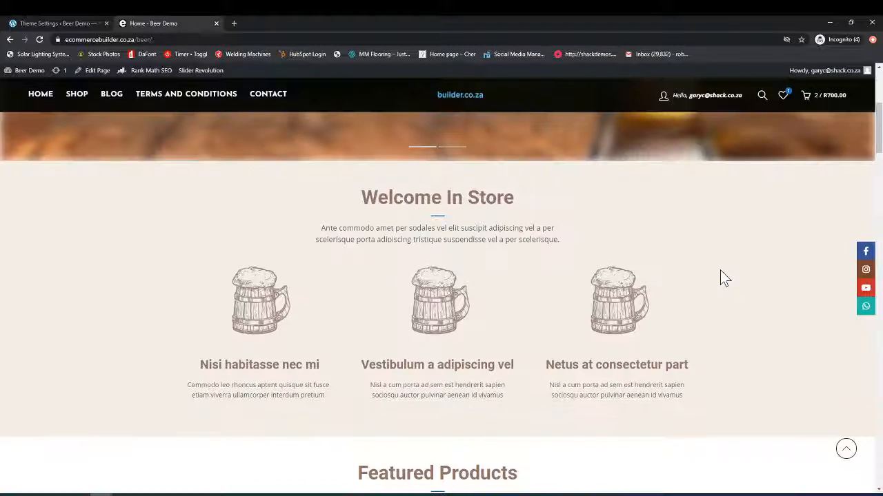
{"action": "left_click", "coordinate": [762, 97]}
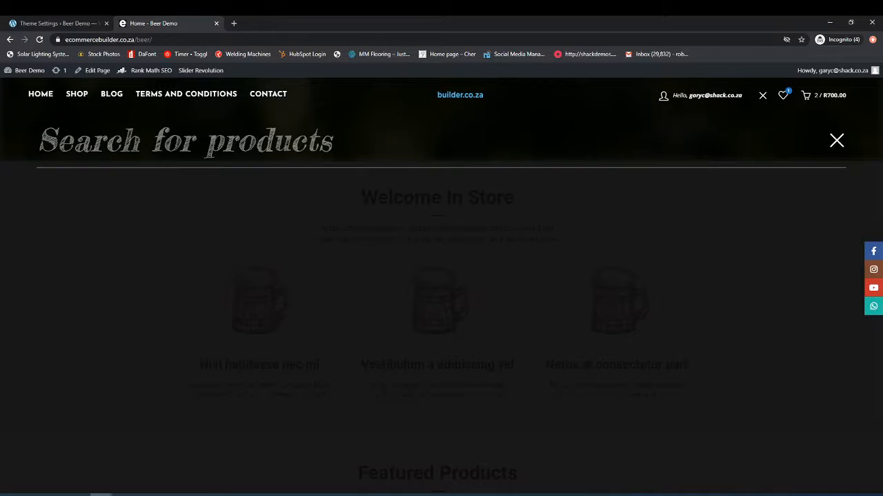
{"action": "type", "text": "tshirt"}
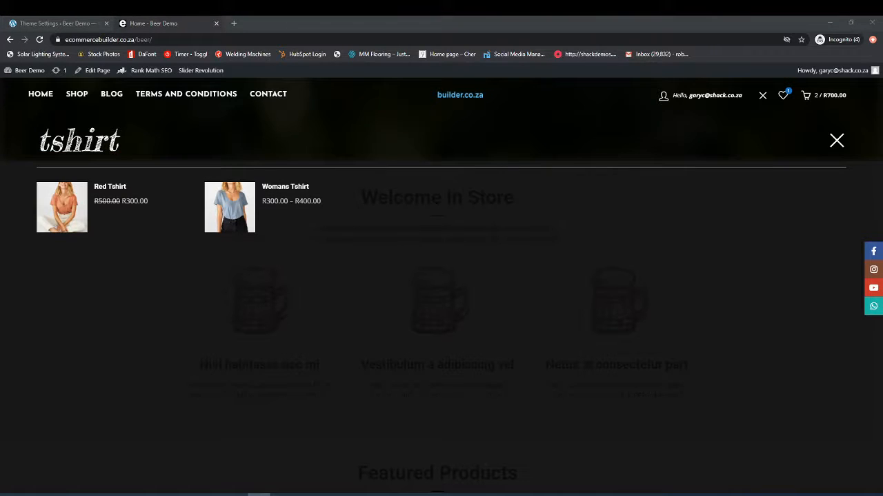
{"action": "left_click", "coordinate": [836, 141]}
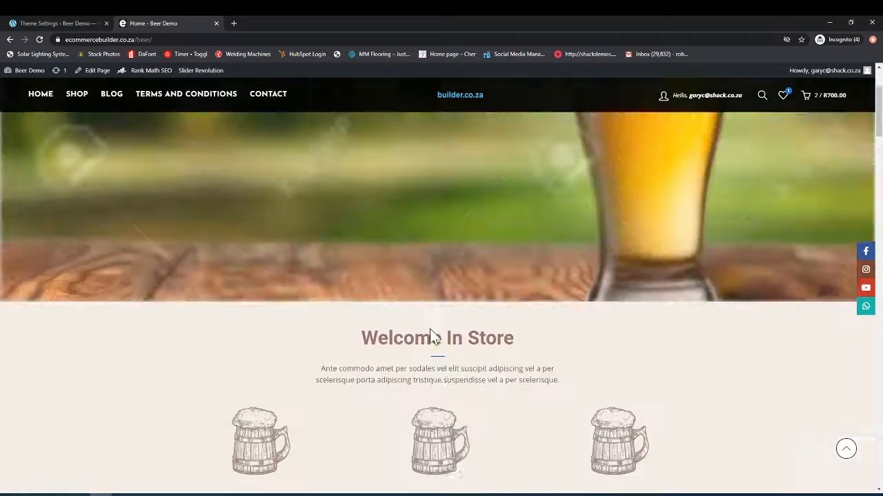
Compare the home page header at the page top with its sticky version and return to the Theme Settings
{"action": "scroll", "coordinate": [430, 330], "scroll_direction": "up", "scroll_amount": 3}
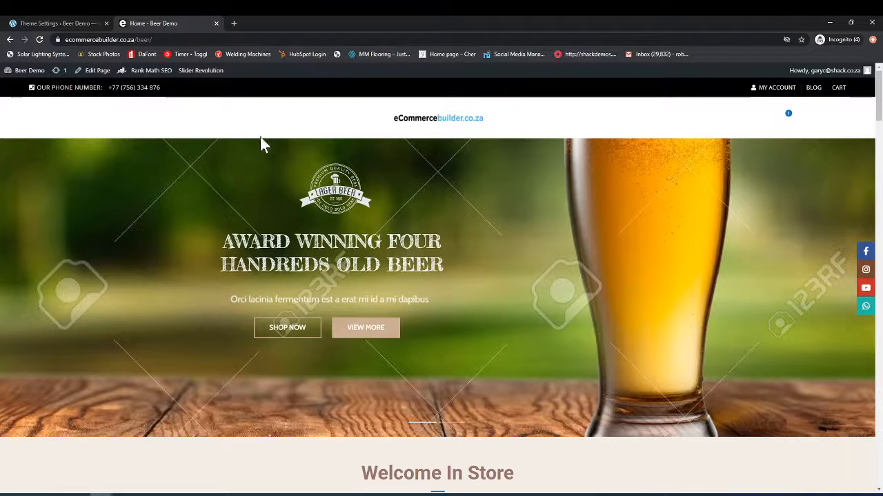
{"action": "scroll", "coordinate": [221, 180], "scroll_direction": "down", "scroll_amount": 2}
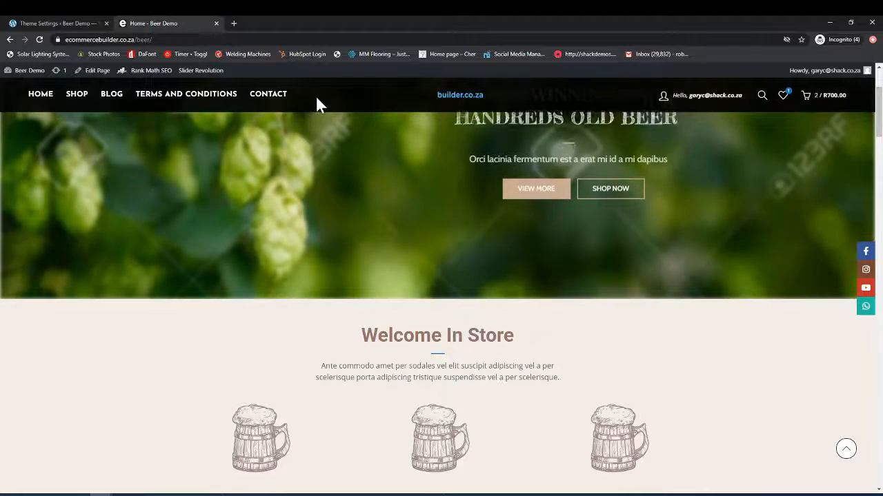
{"action": "left_click", "coordinate": [67, 23]}
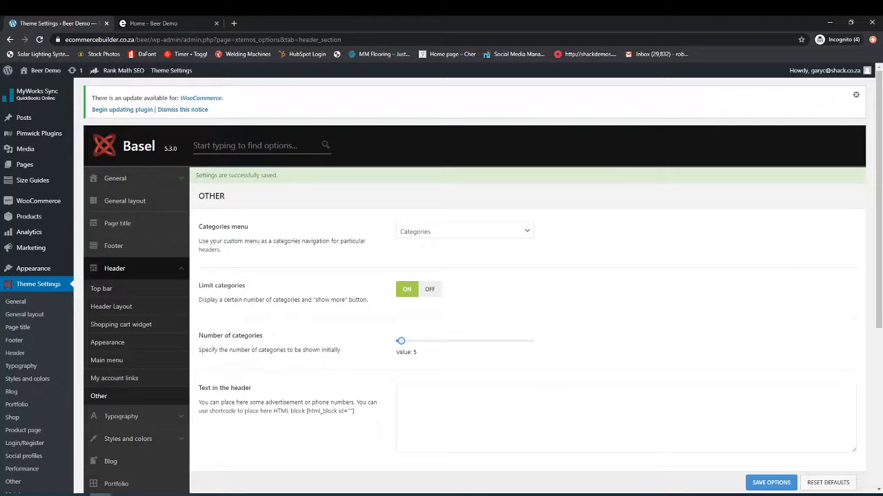